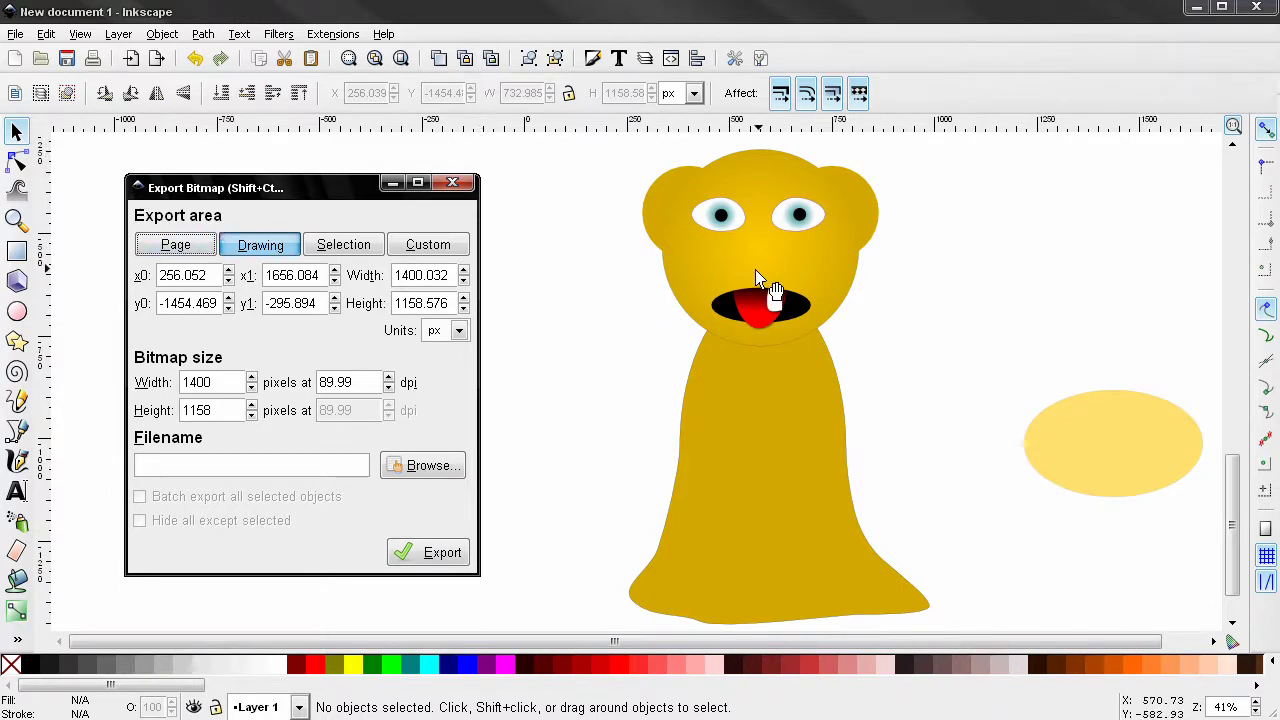
Undo to restore the white tooth in the creature's mouth.
{"action": "key", "text": "ctrl+z"}
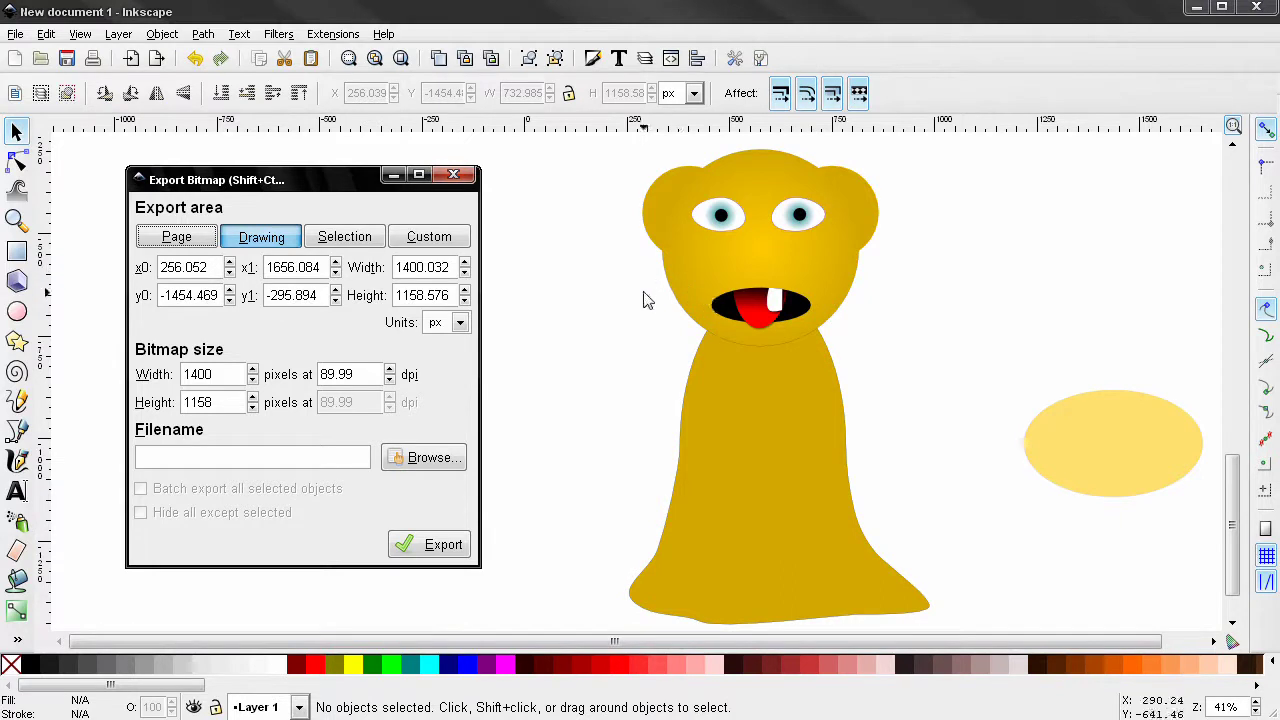
Close Export Bitmap and reopen it from File > Export Bitmap...
{"action": "left_click", "coordinate": [453, 175]}
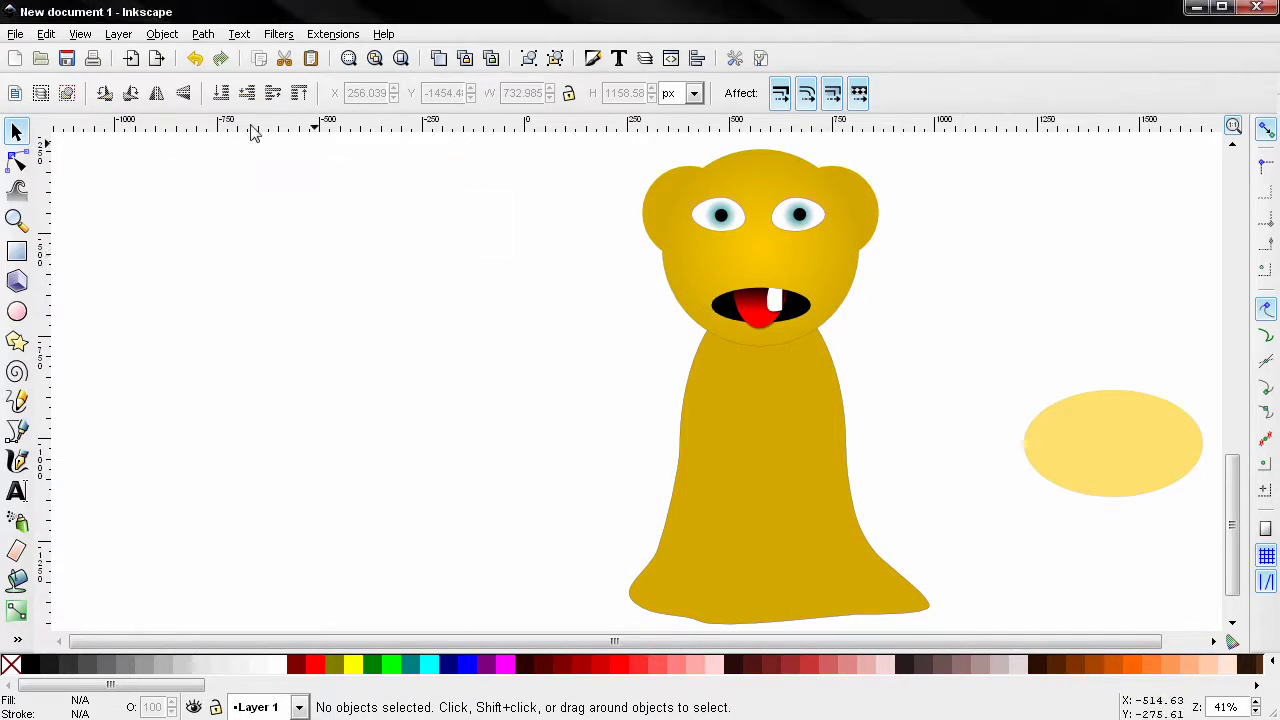
{"action": "left_click", "coordinate": [16, 35]}
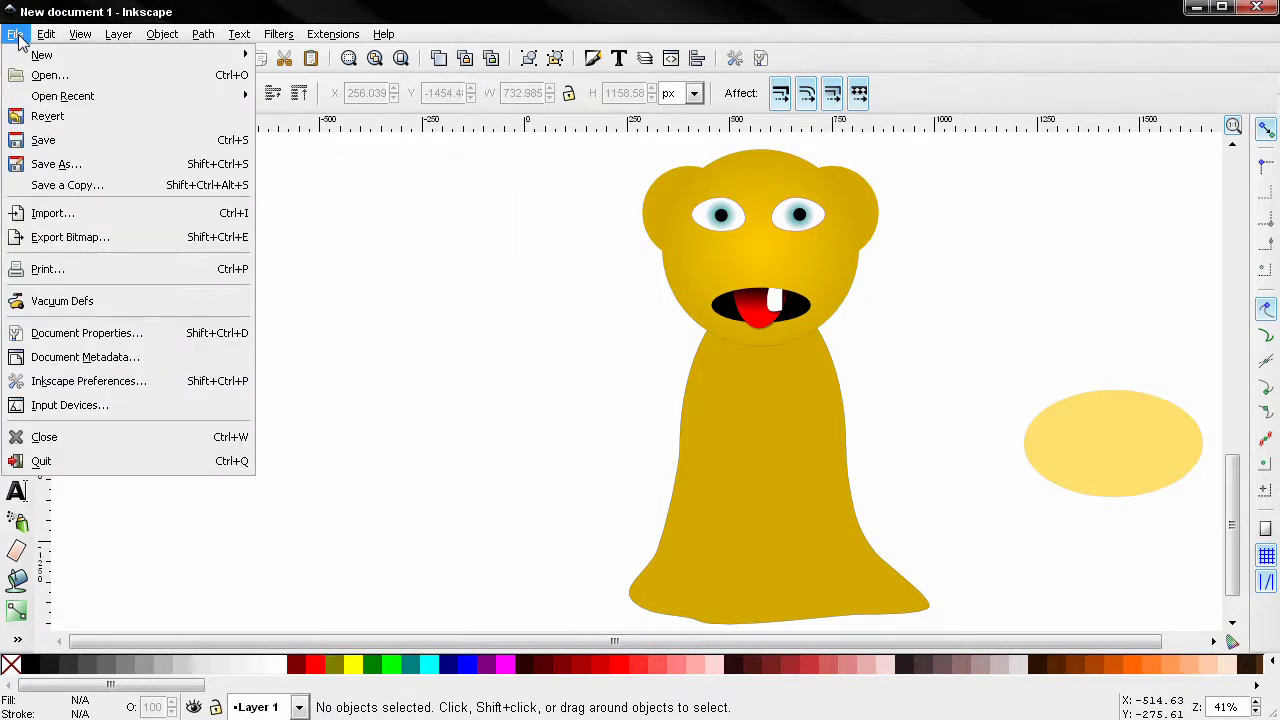
{"action": "left_click", "coordinate": [104, 236]}
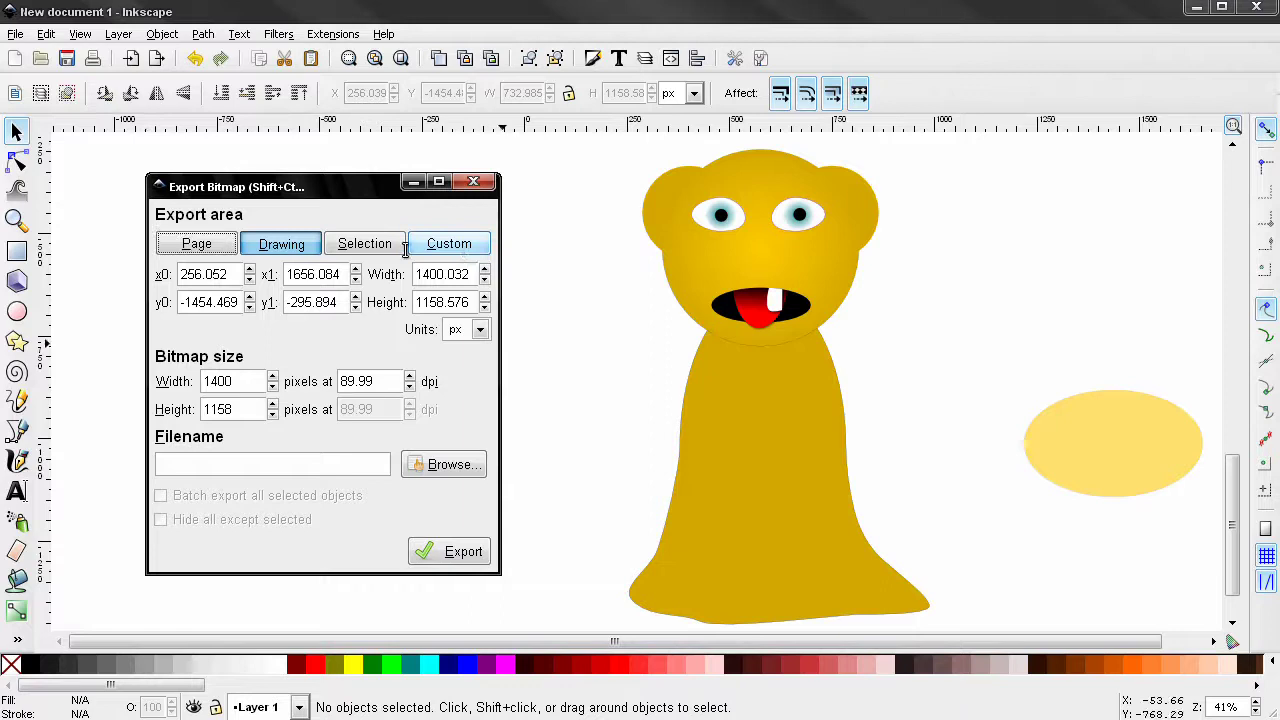
Set the export area to Page and scroll the canvas up to the page.
{"action": "left_click", "coordinate": [184, 242]}
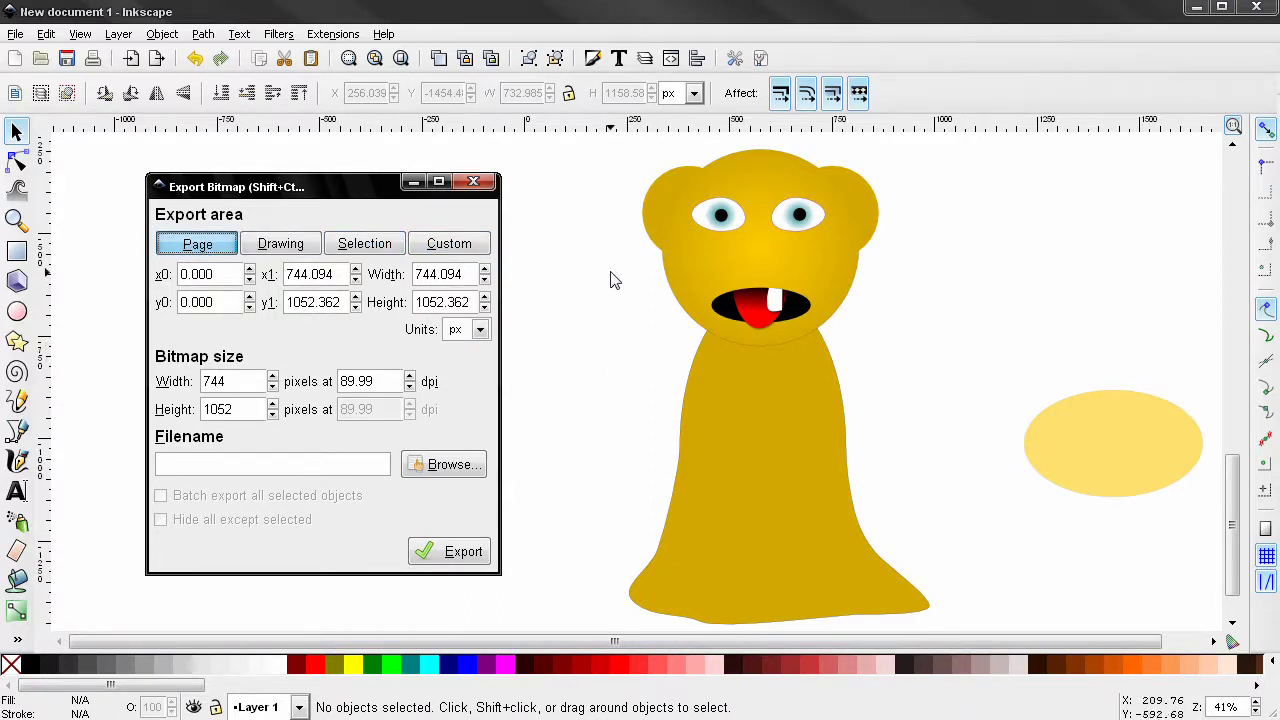
{"action": "scroll", "coordinate": [617, 347], "scroll_direction": "up", "scroll_amount": 4}
{"action": "scroll", "coordinate": [617, 347], "scroll_direction": "up", "scroll_amount": 4}
{"action": "scroll", "coordinate": [660, 300], "scroll_direction": "left", "scroll_amount": 1}
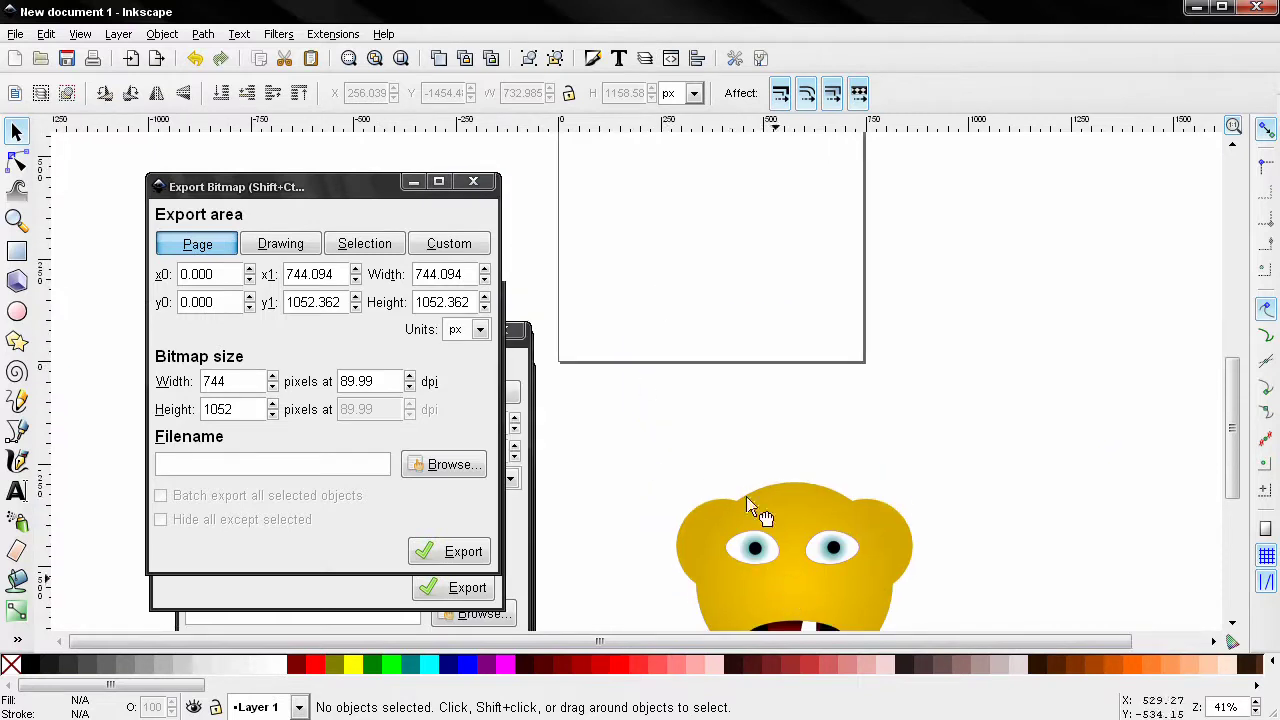
Drag the creature group up until its head overlaps the page, then switch to GIMP.
{"action": "left_click", "coordinate": [703, 538]}
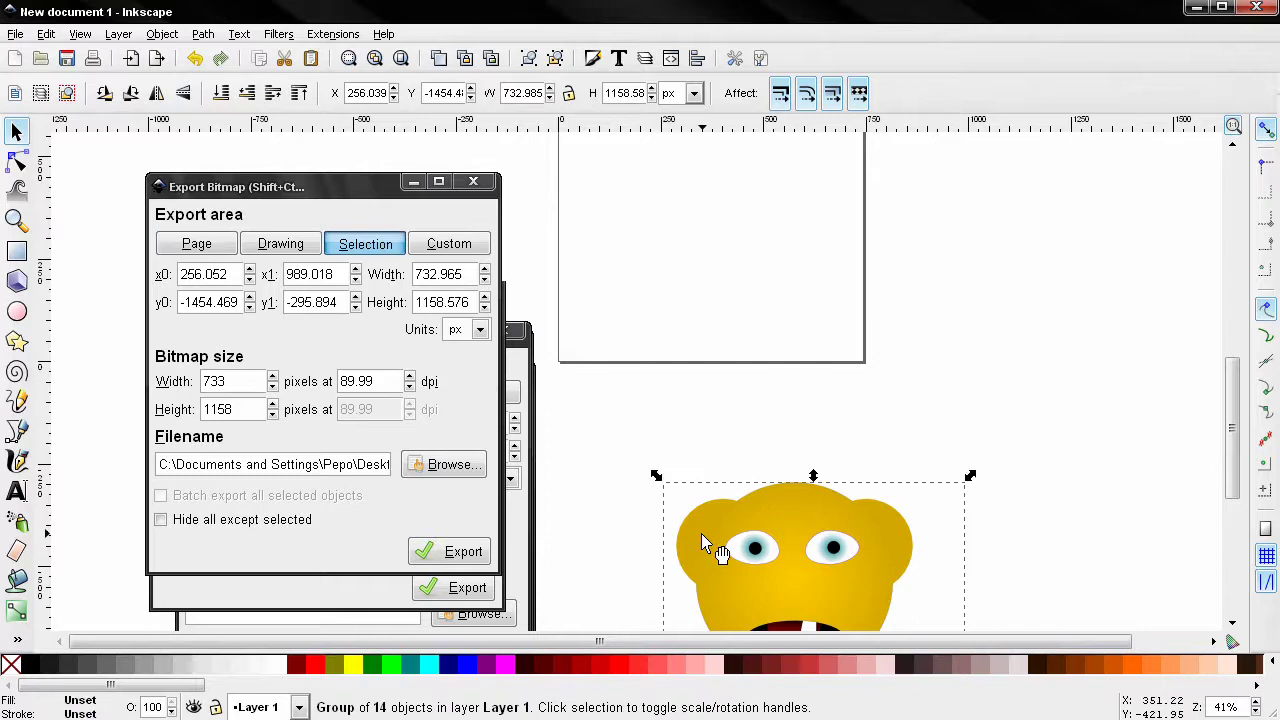
{"action": "left_click_drag", "start_coordinate": [780, 568], "coordinate": [697, 333]}
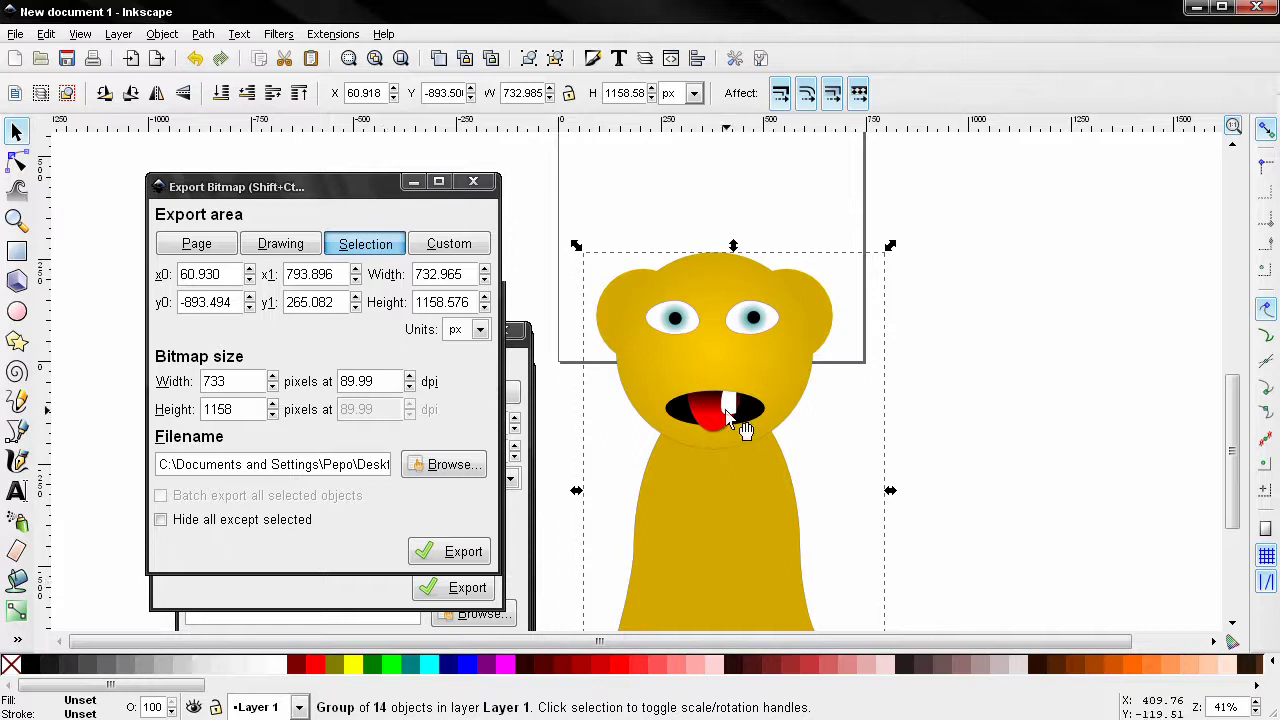
{"action": "key", "text": "alt+Tab"}
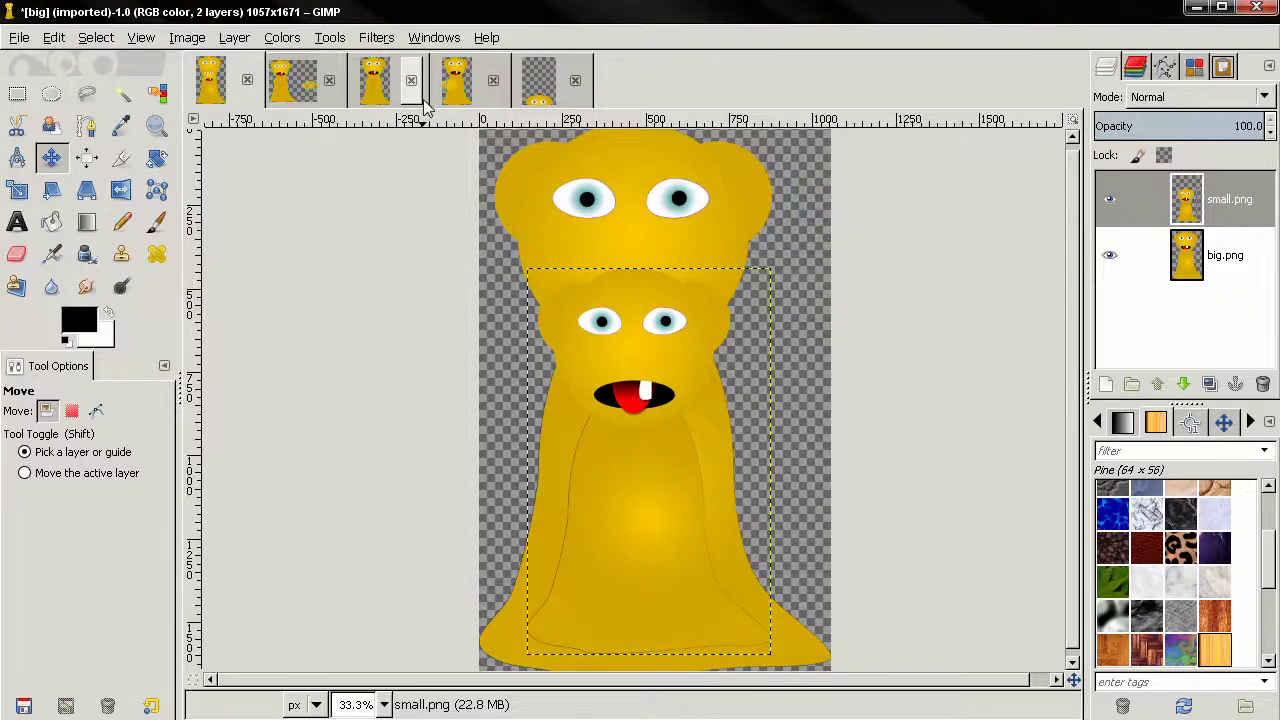
View the page.png export in GIMP, then nudge the creature slightly down-left in Inkscape.
{"action": "left_click", "coordinate": [538, 82]}
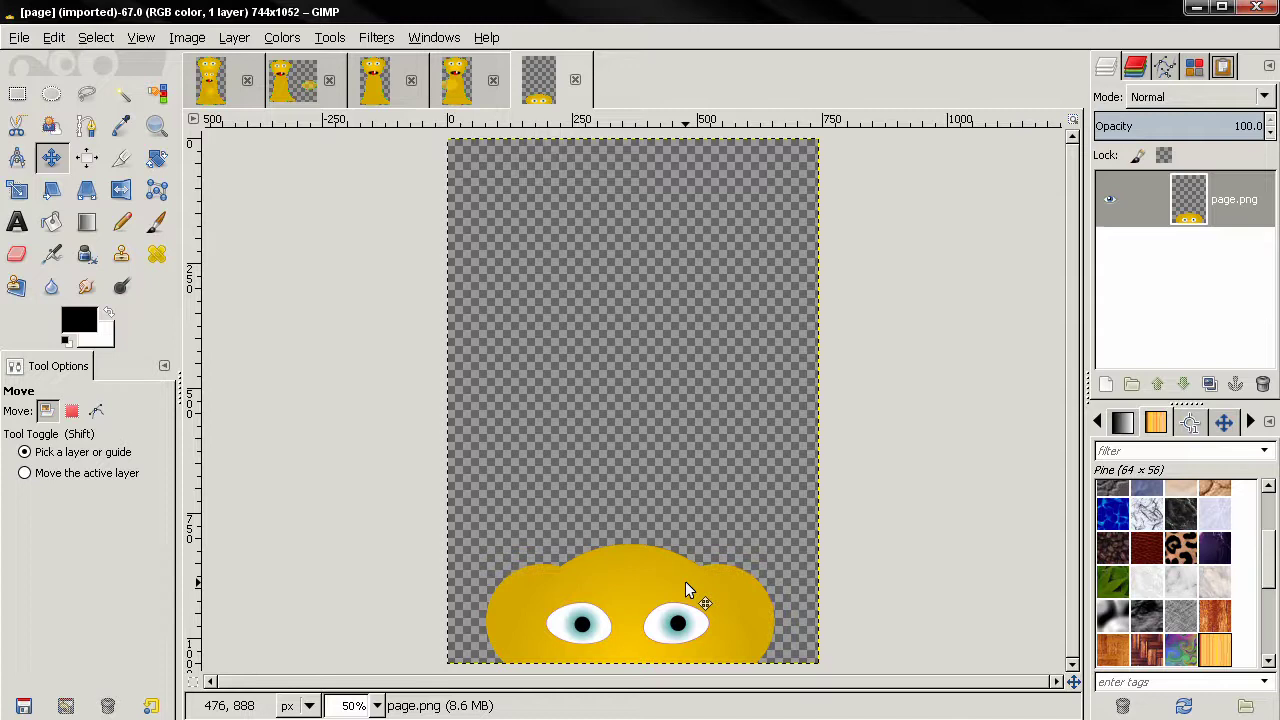
{"action": "key", "text": "alt+Tab"}
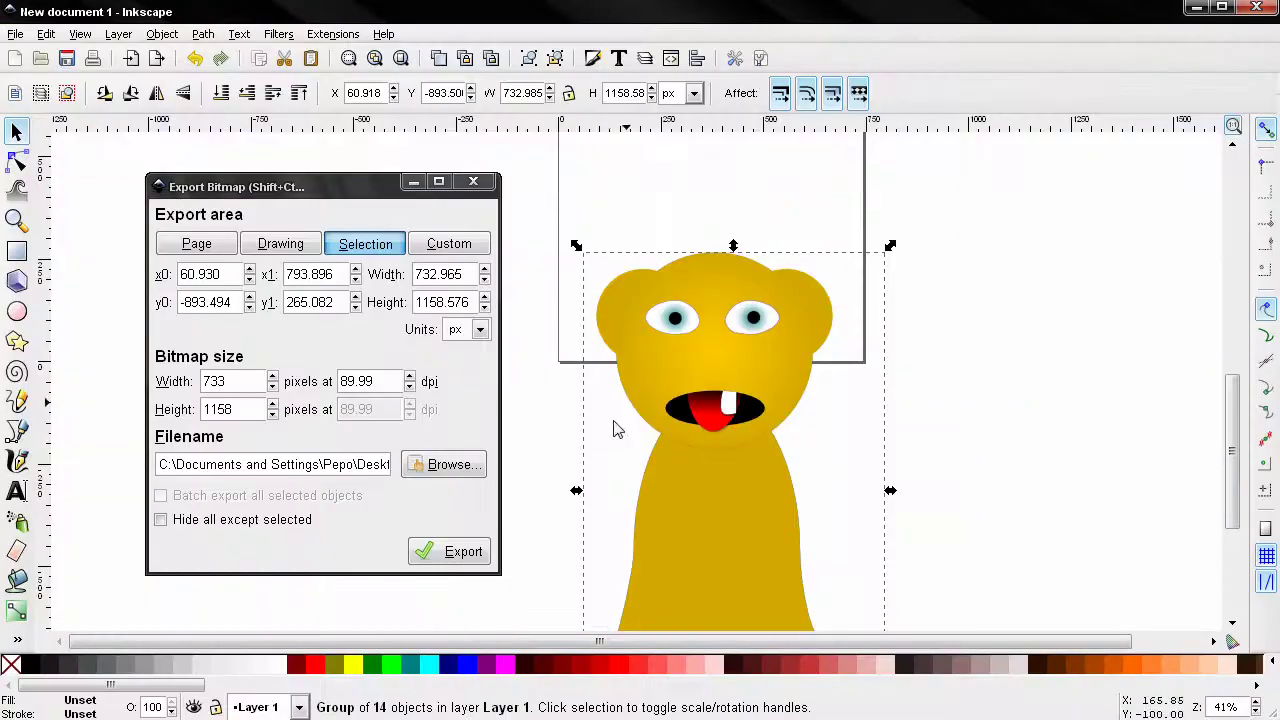
{"action": "left_click_drag", "start_coordinate": [737, 337], "coordinate": [605, 365]}
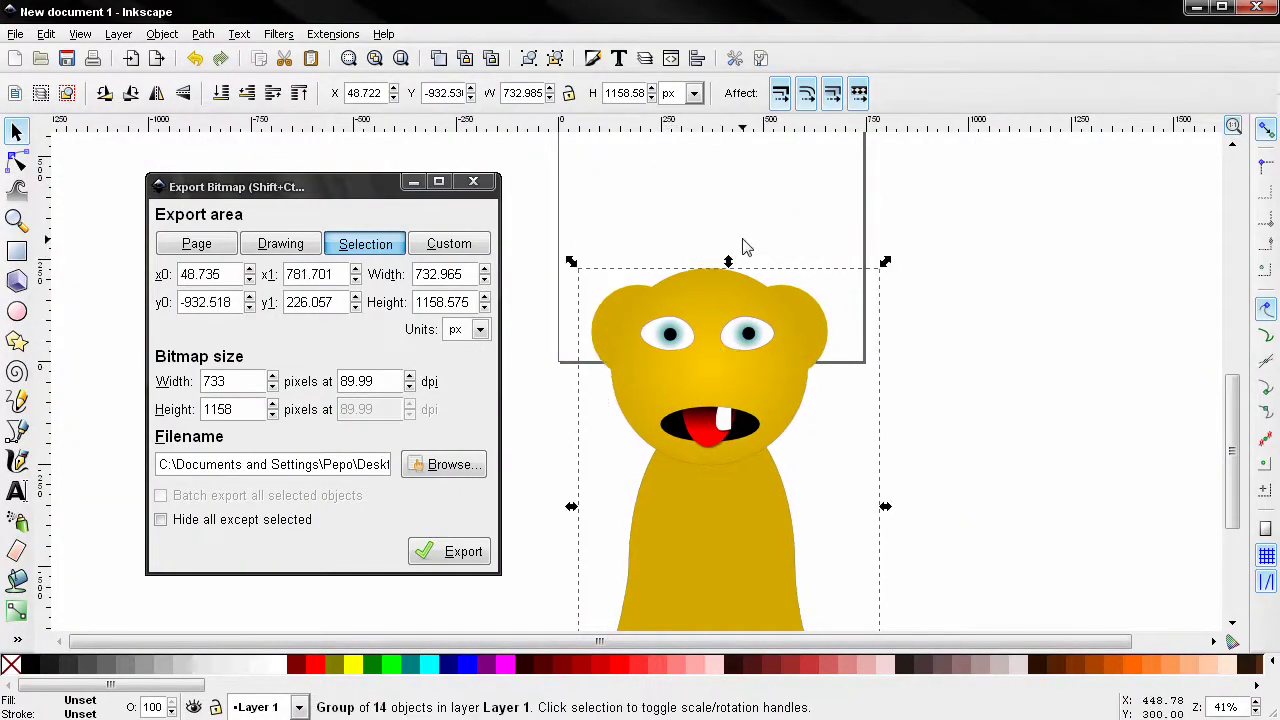
{"action": "key", "text": "alt+Tab"}
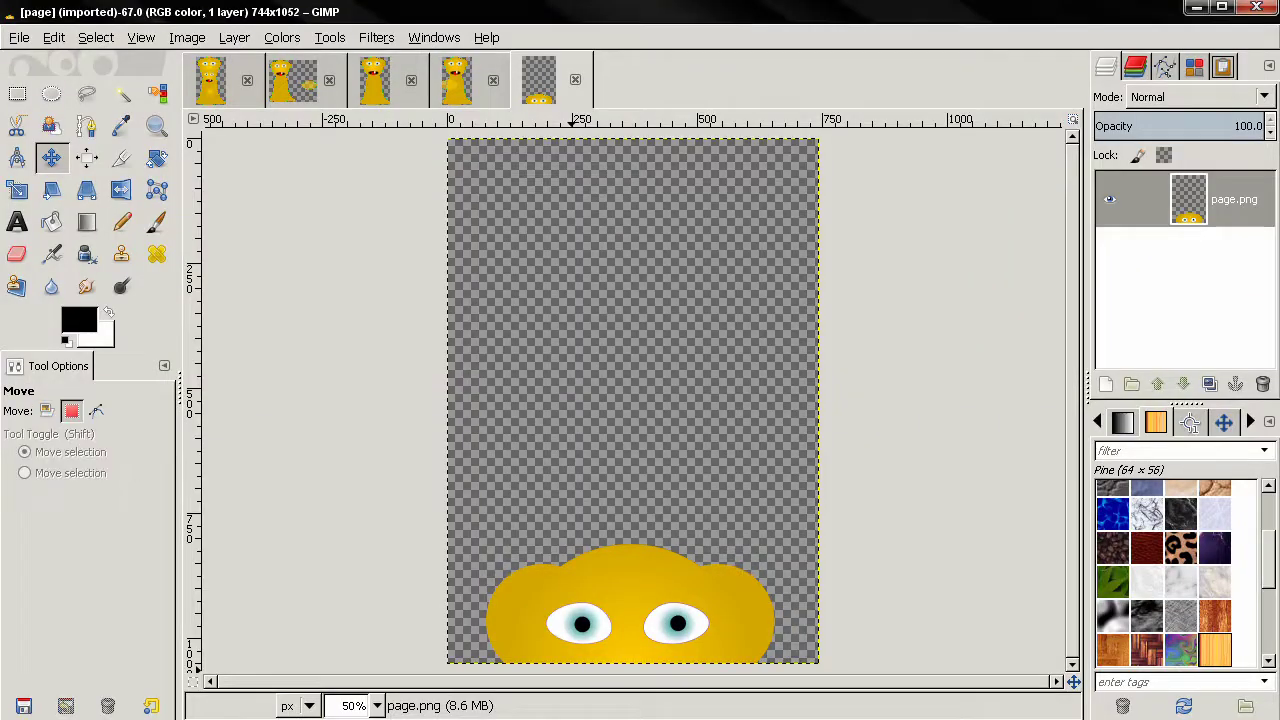
{"action": "key", "text": "alt+Tab"}
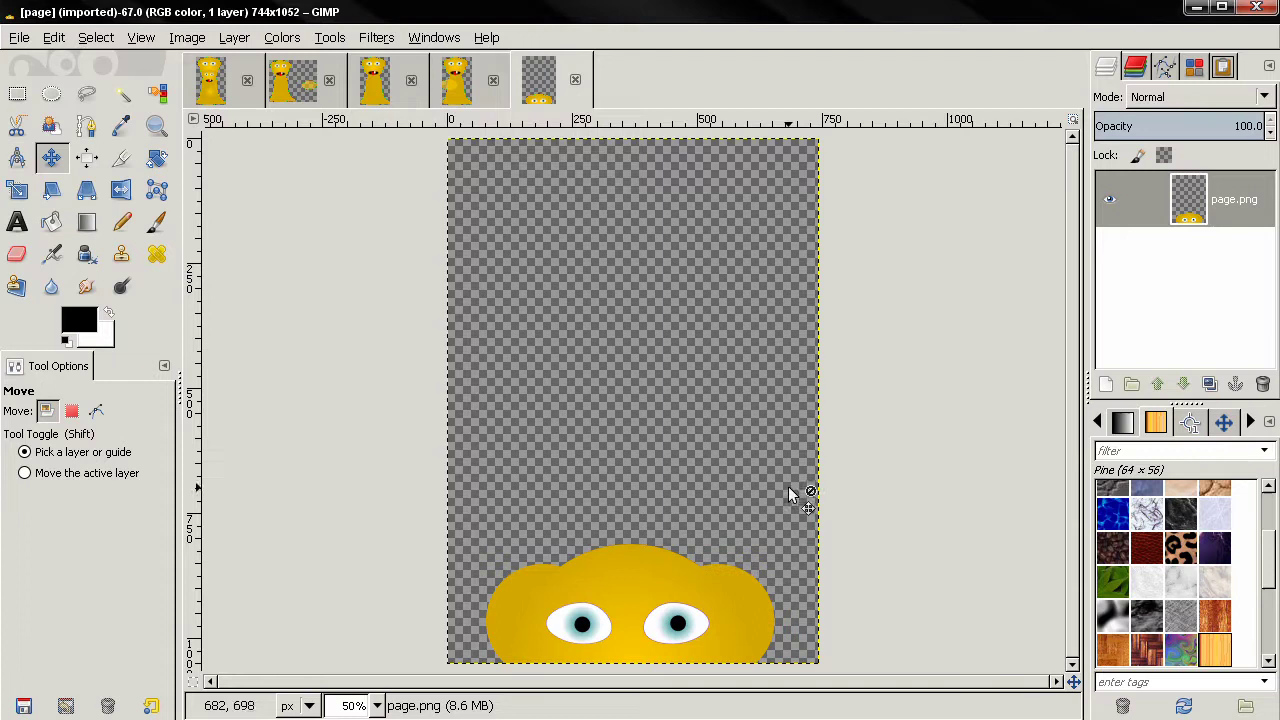
{"action": "key", "text": "shift"}
{"action": "key", "text": "alt+Tab"}
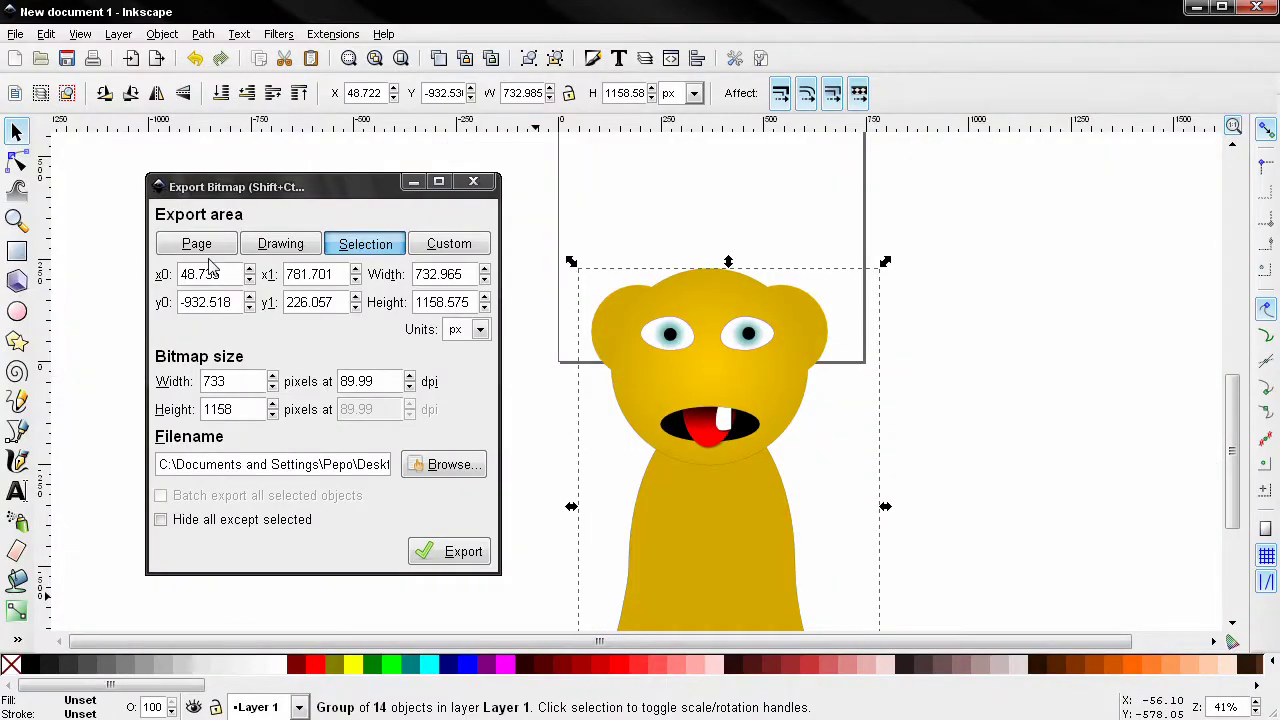
Toggle the export area between Drawing and the creature, ending with the yellow ellipse selected.
{"action": "left_click", "coordinate": [272, 248]}
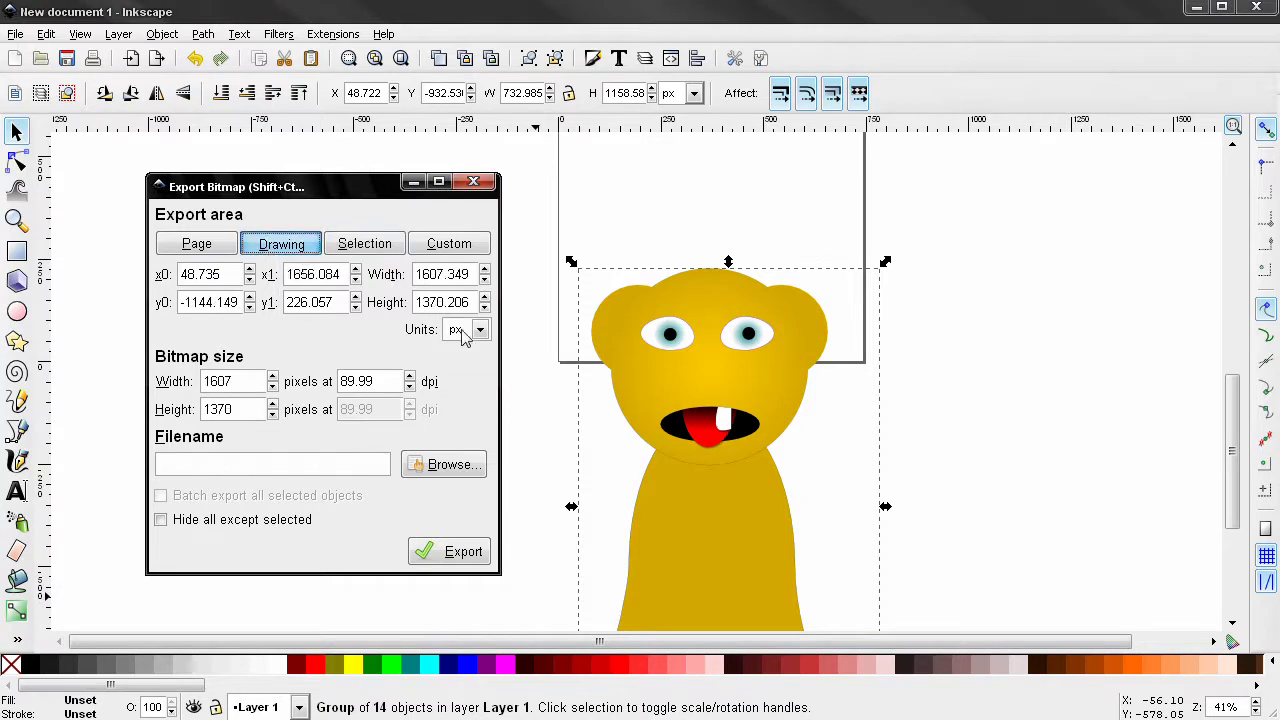
{"action": "left_click", "coordinate": [1060, 442]}
{"action": "scroll", "coordinate": [1060, 442], "scroll_direction": "down", "scroll_amount": 6}
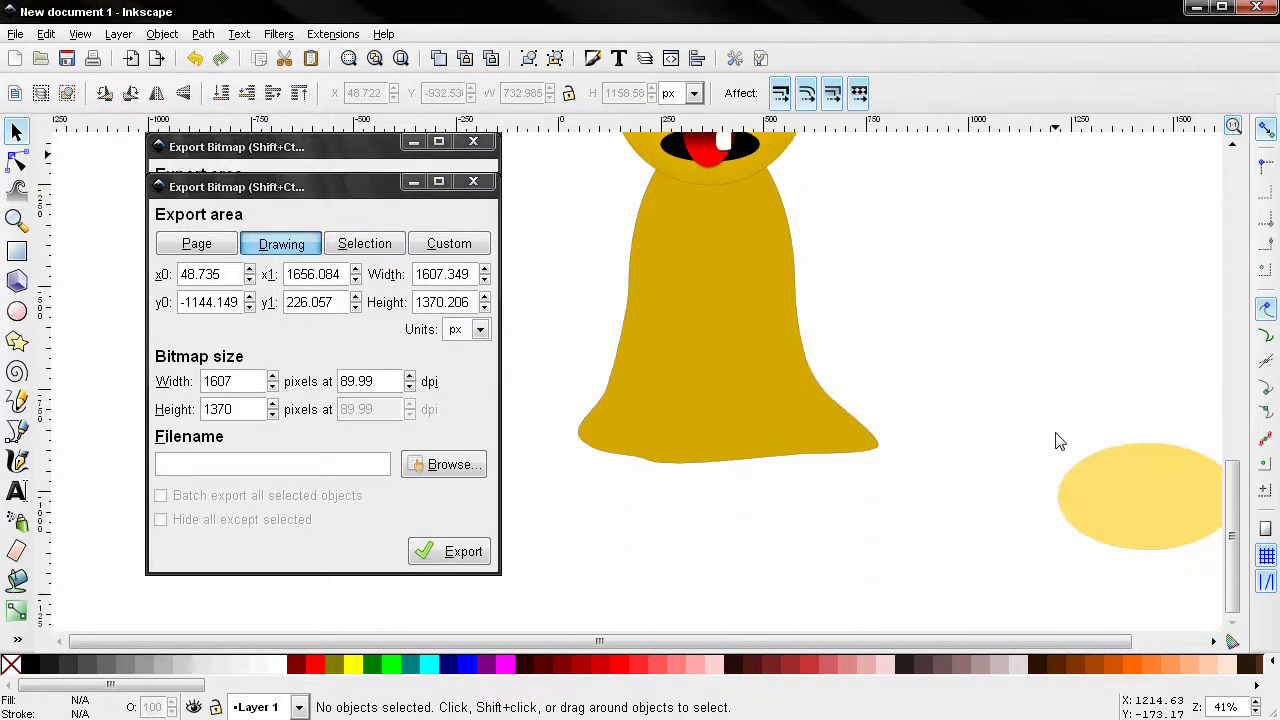
{"action": "scroll", "coordinate": [790, 586], "scroll_direction": "up", "scroll_amount": 5}
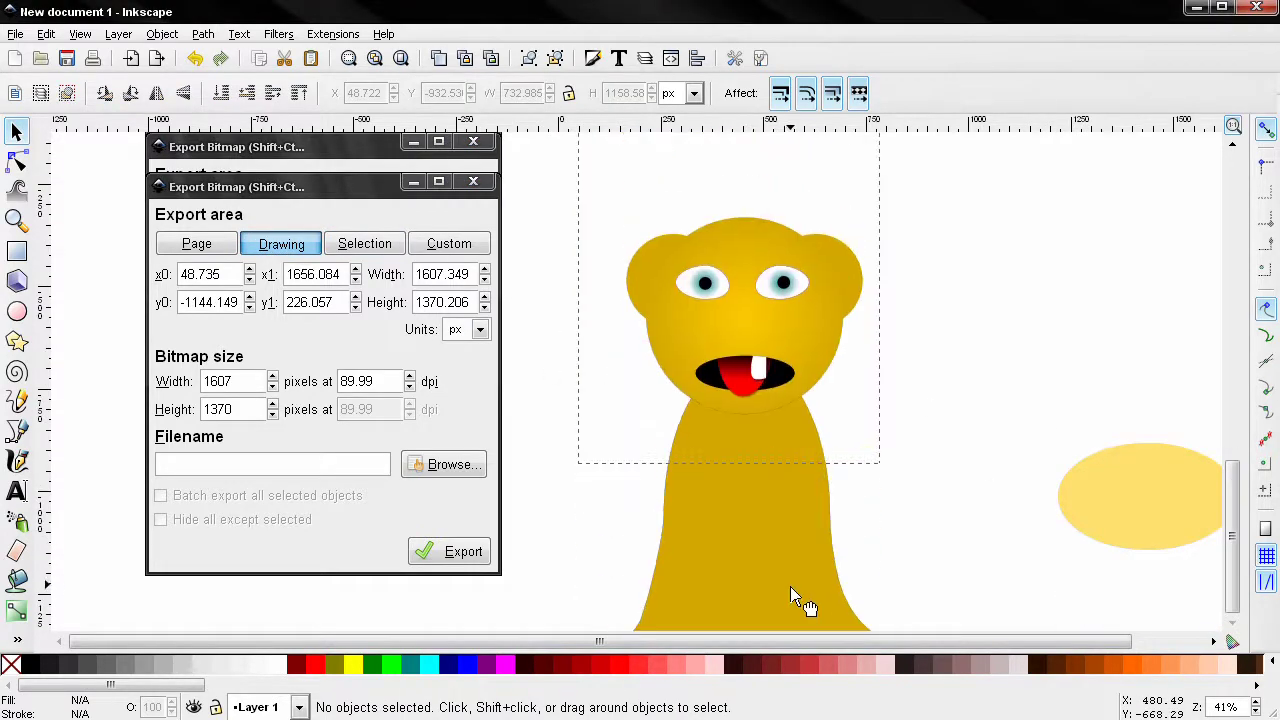
{"action": "key", "text": "Tab"}
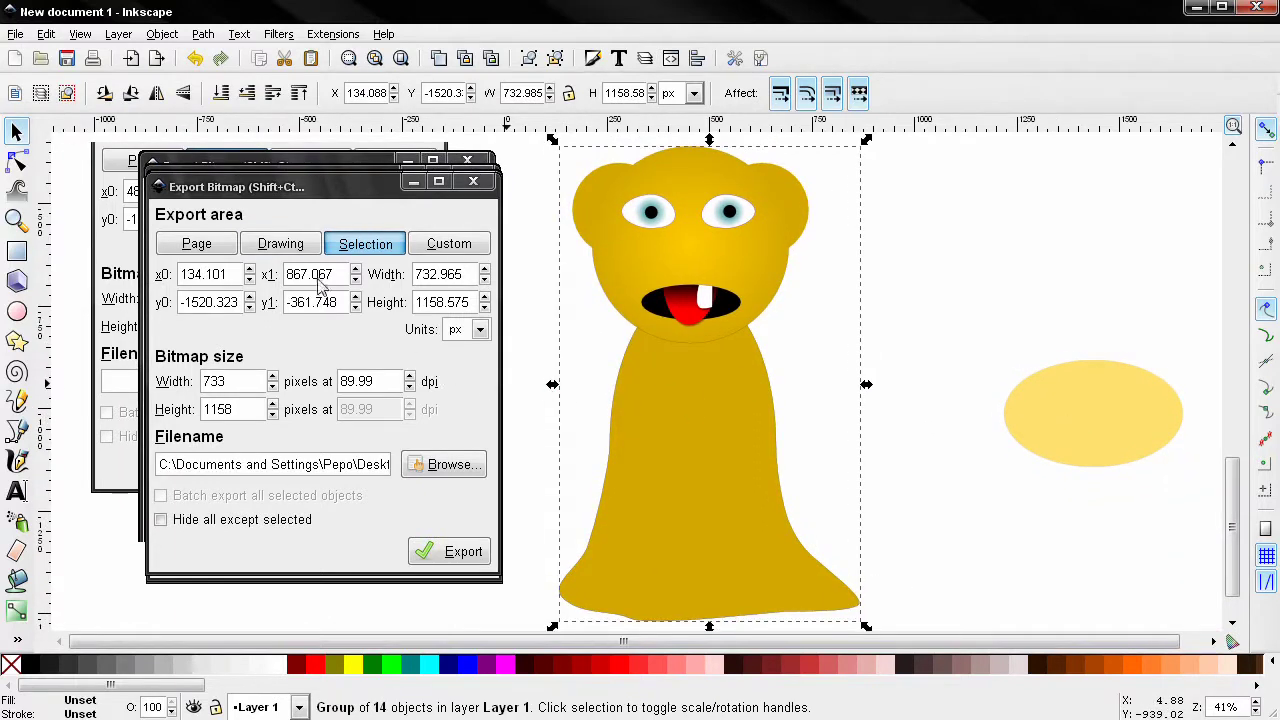
{"action": "left_click", "coordinate": [970, 395]}
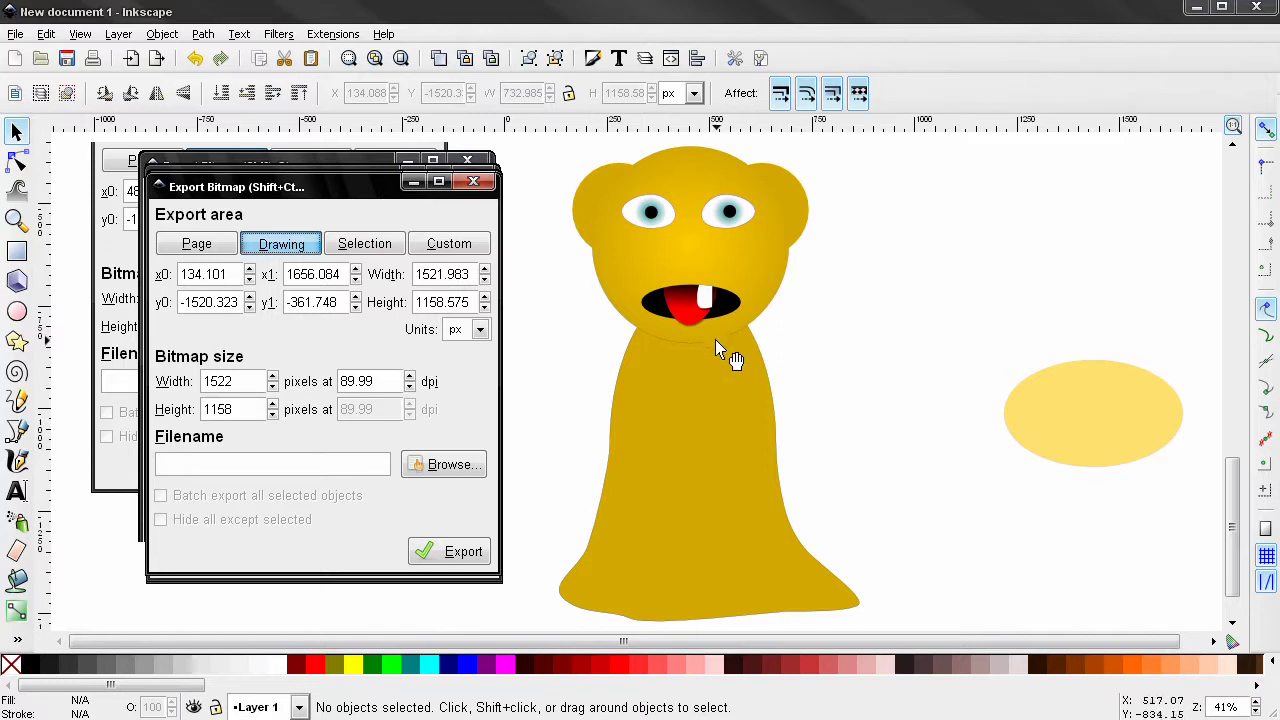
{"action": "left_click", "coordinate": [1137, 415]}
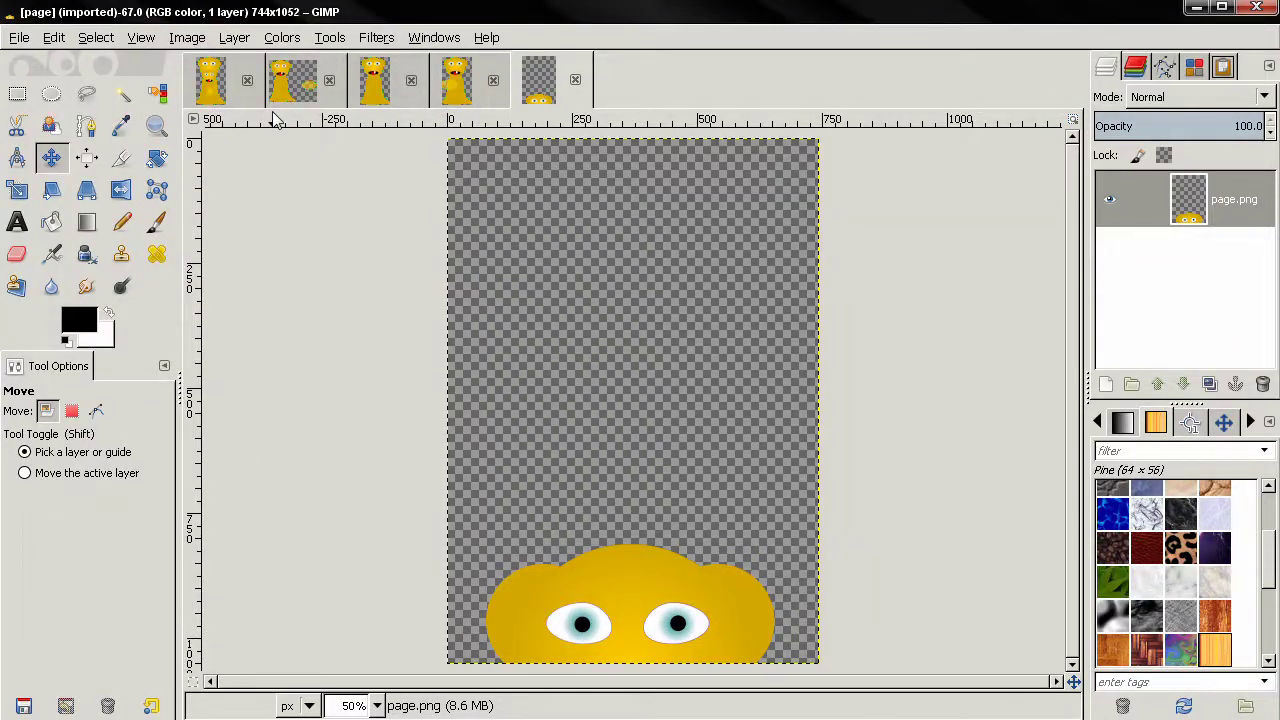
View the drawing.png export in GIMP.
{"action": "left_click", "coordinate": [310, 100]}
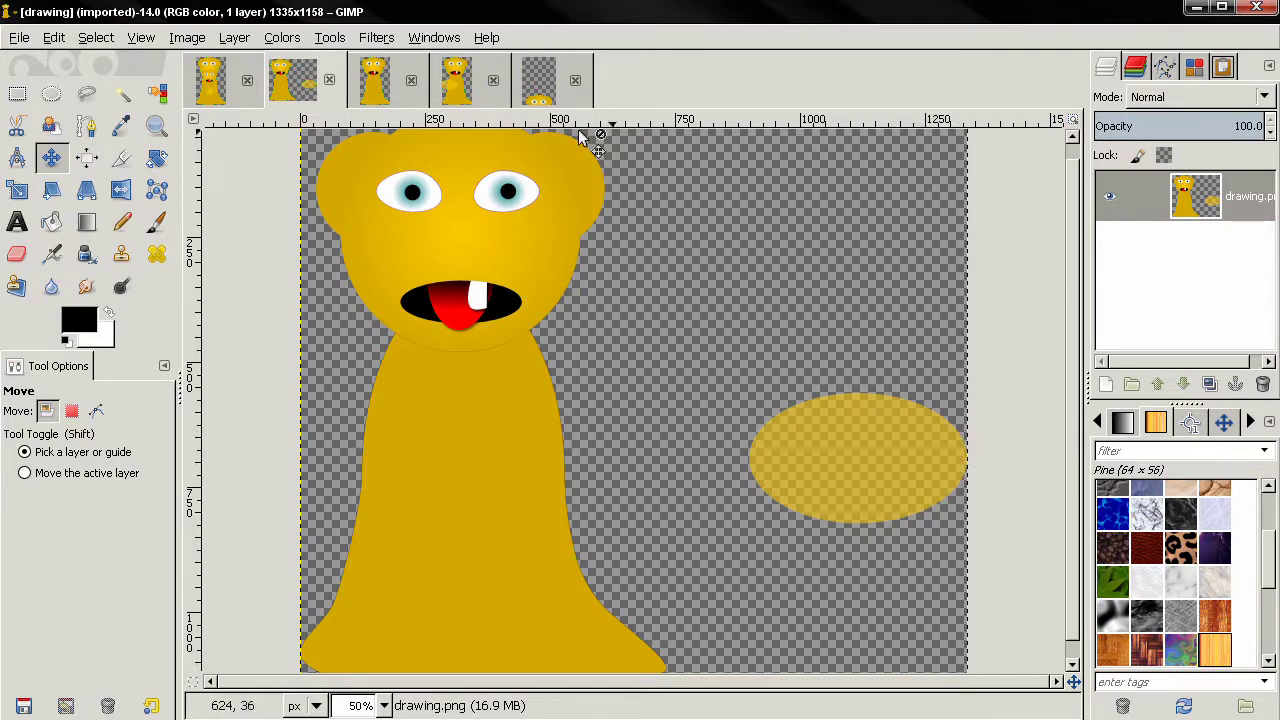
{"action": "scroll", "coordinate": [366, 229], "scroll_direction": "up", "scroll_amount": 2}
{"action": "scroll", "coordinate": [366, 233], "scroll_direction": "down", "scroll_amount": 8}
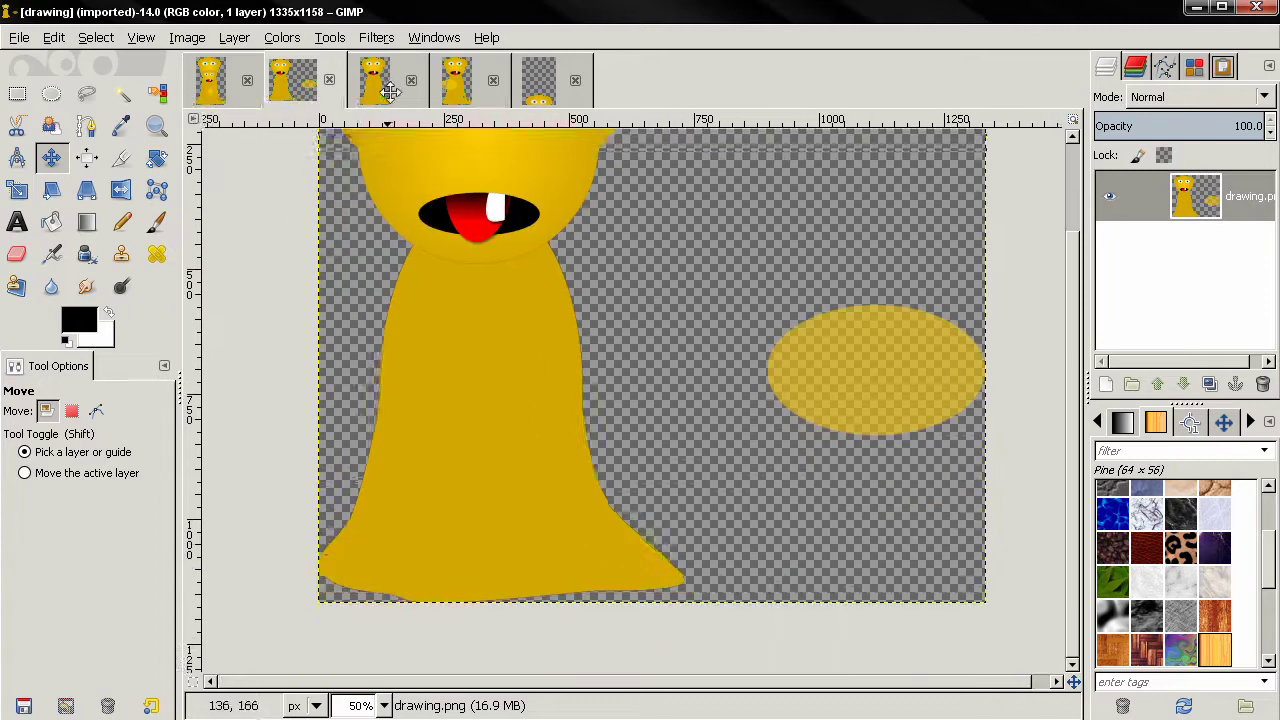
{"action": "scroll", "coordinate": [366, 233], "scroll_direction": "up", "scroll_amount": 7}
{"action": "key", "text": "alt+Tab"}
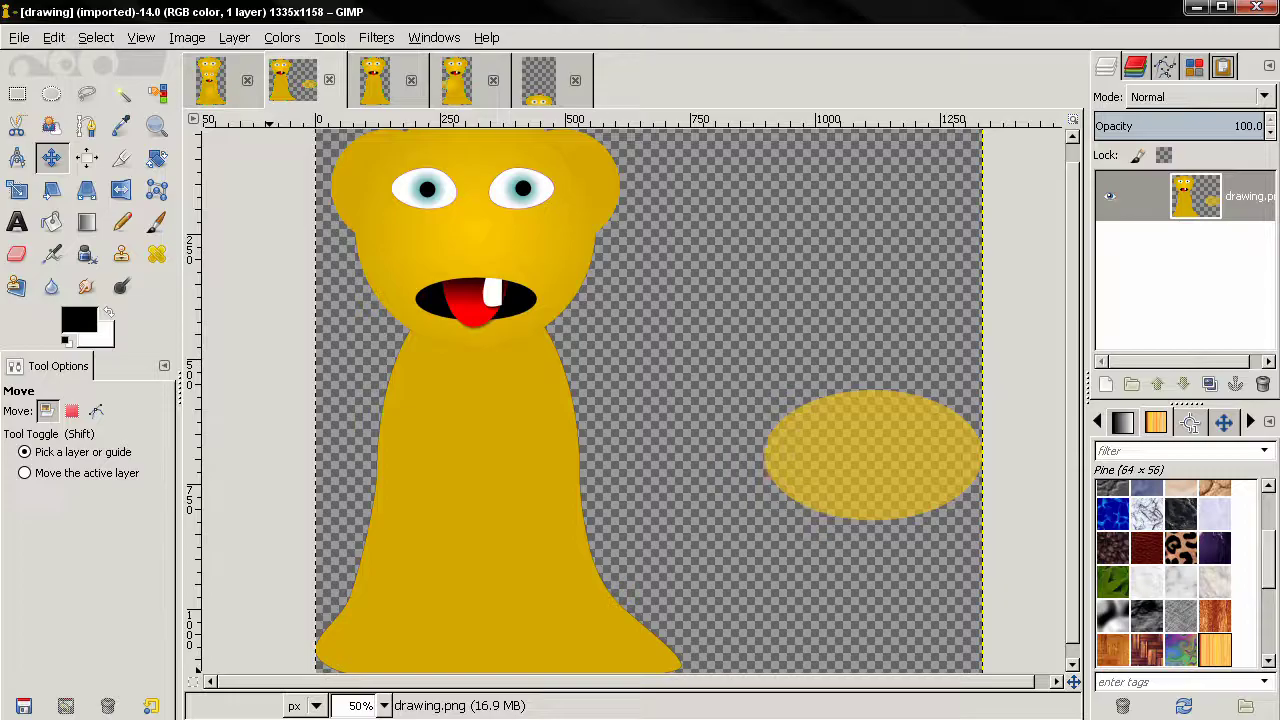
Compare the hide.png and no hide checked.png exports in GIMP.
{"action": "left_click", "coordinate": [368, 88]}
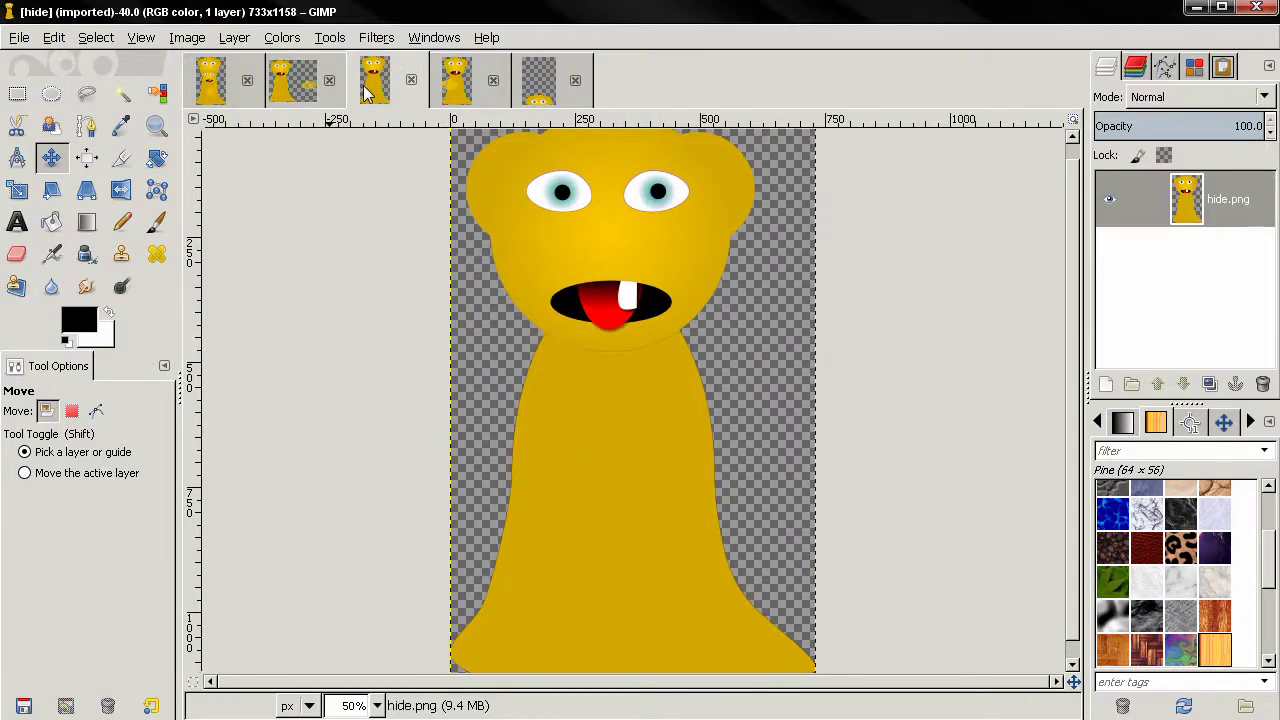
{"action": "left_click", "coordinate": [461, 88]}
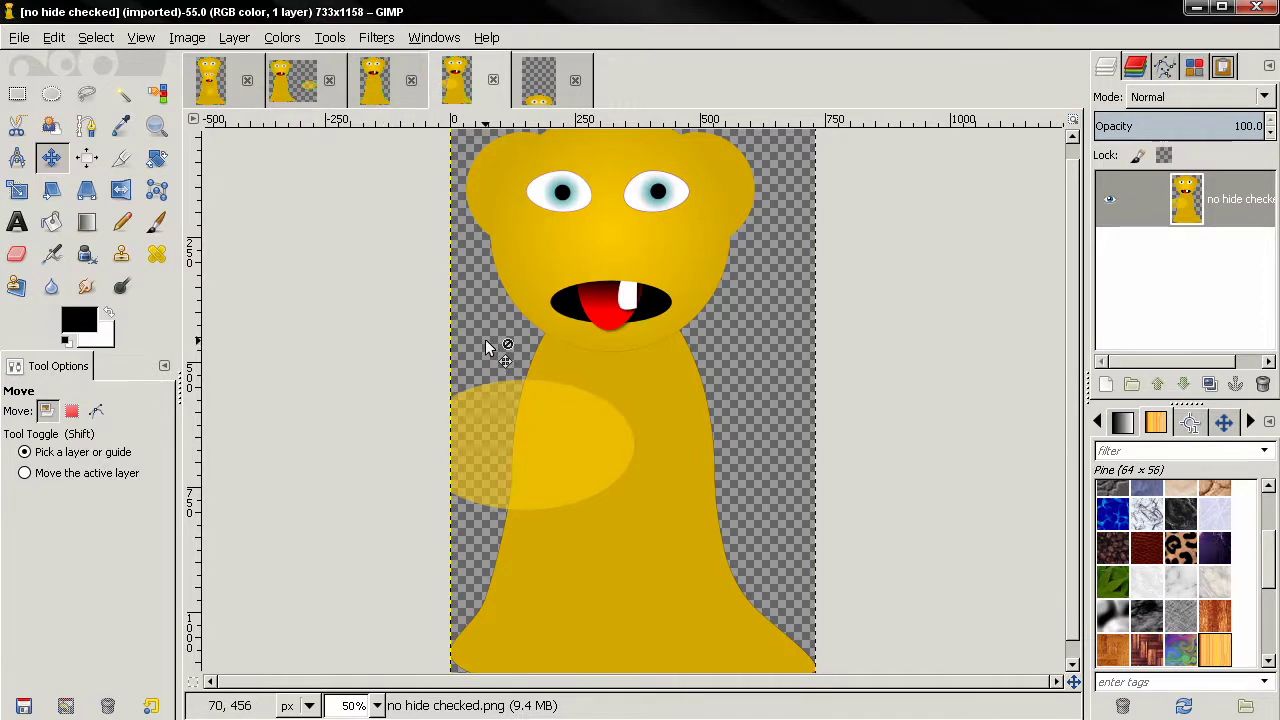
{"action": "key", "text": "alt+Tab"}
Drag the pale ellipse left onto the creature's side and select the creature group.
{"action": "left_click", "coordinate": [1097, 443]}
{"action": "left_click_drag", "start_coordinate": [1097, 443], "coordinate": [609, 434]}
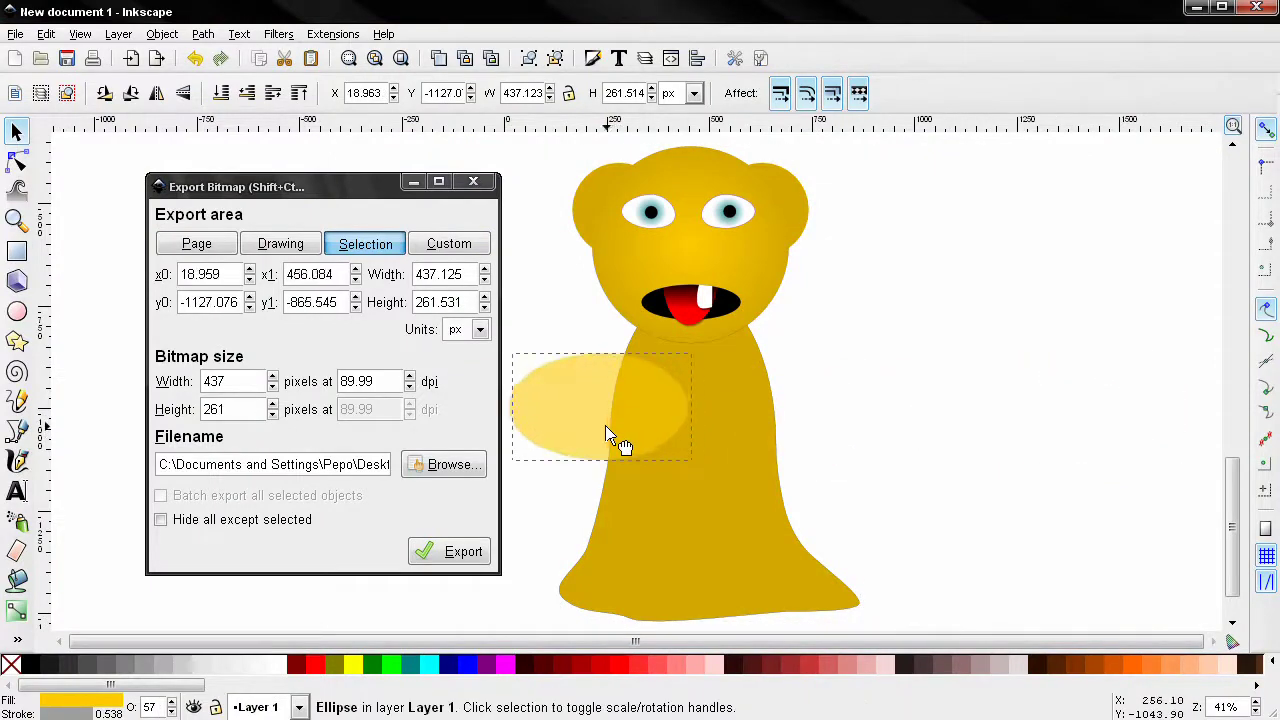
{"action": "left_click", "coordinate": [741, 549]}
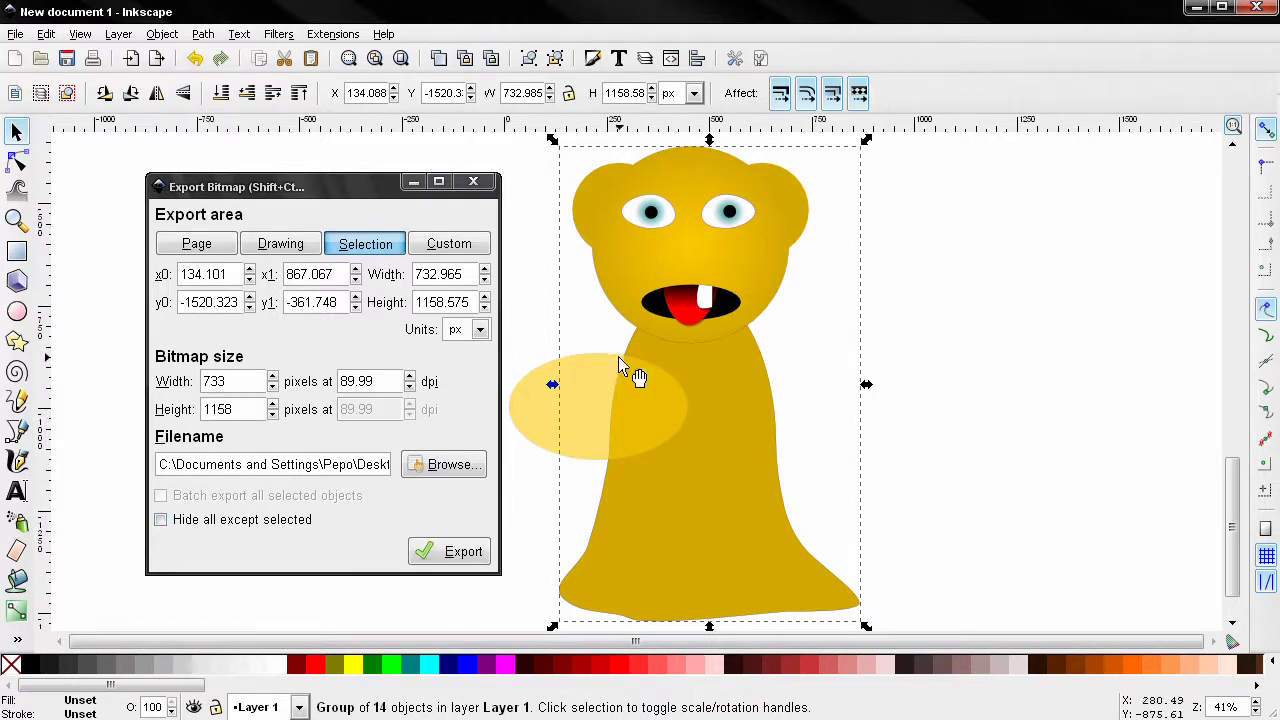
Reselect the creature group so the Selection export area reads 733 × 1158.
{"action": "key", "text": "alt+Tab"}
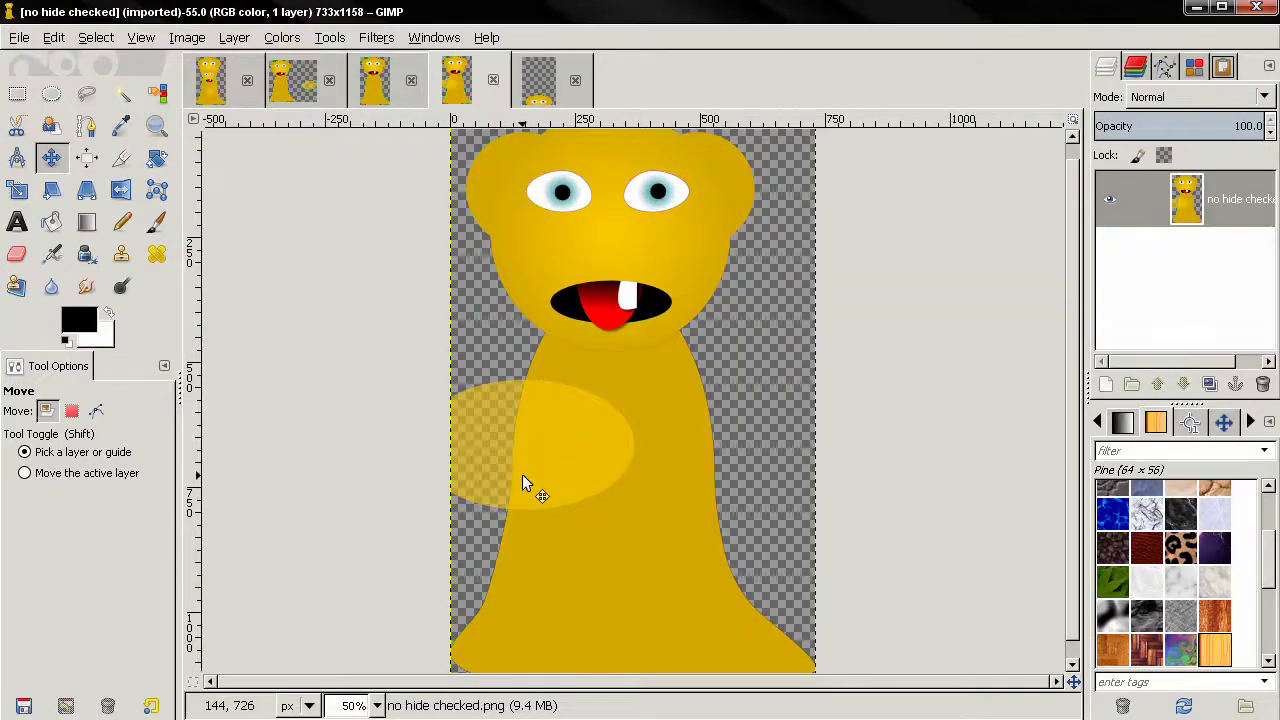
{"action": "key", "text": "alt+Tab"}
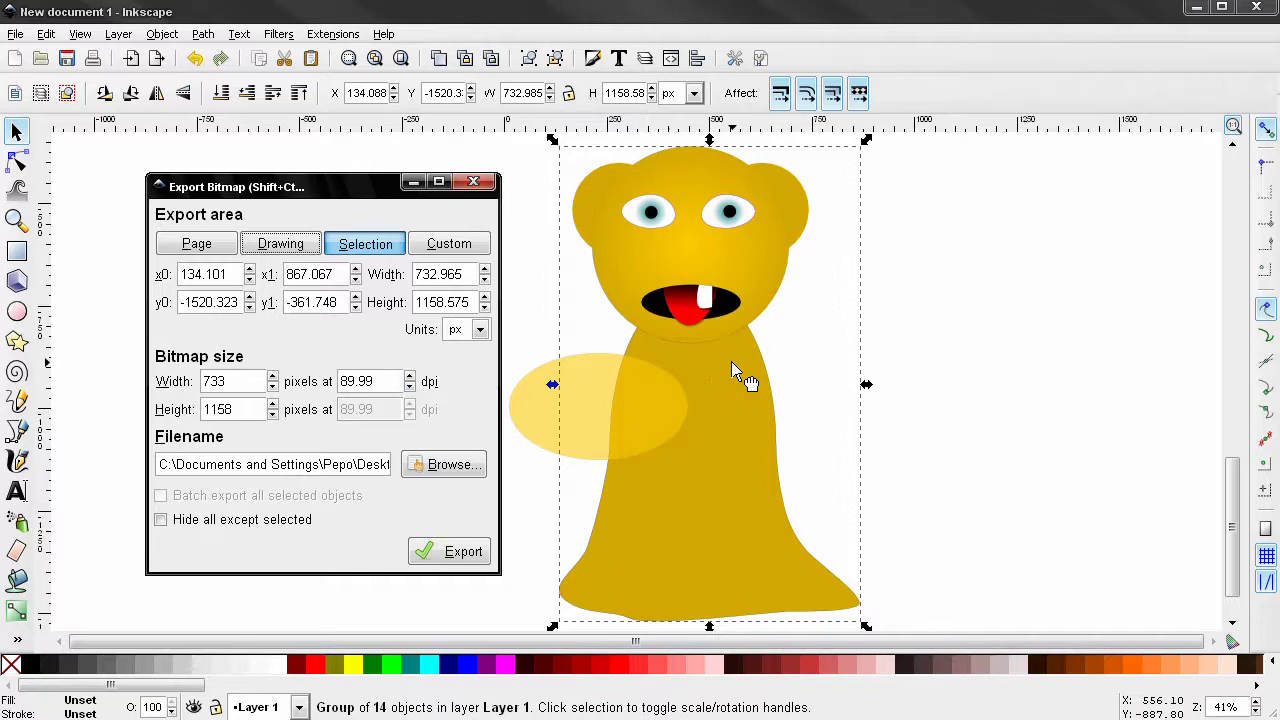
{"action": "key", "text": "Escape"}
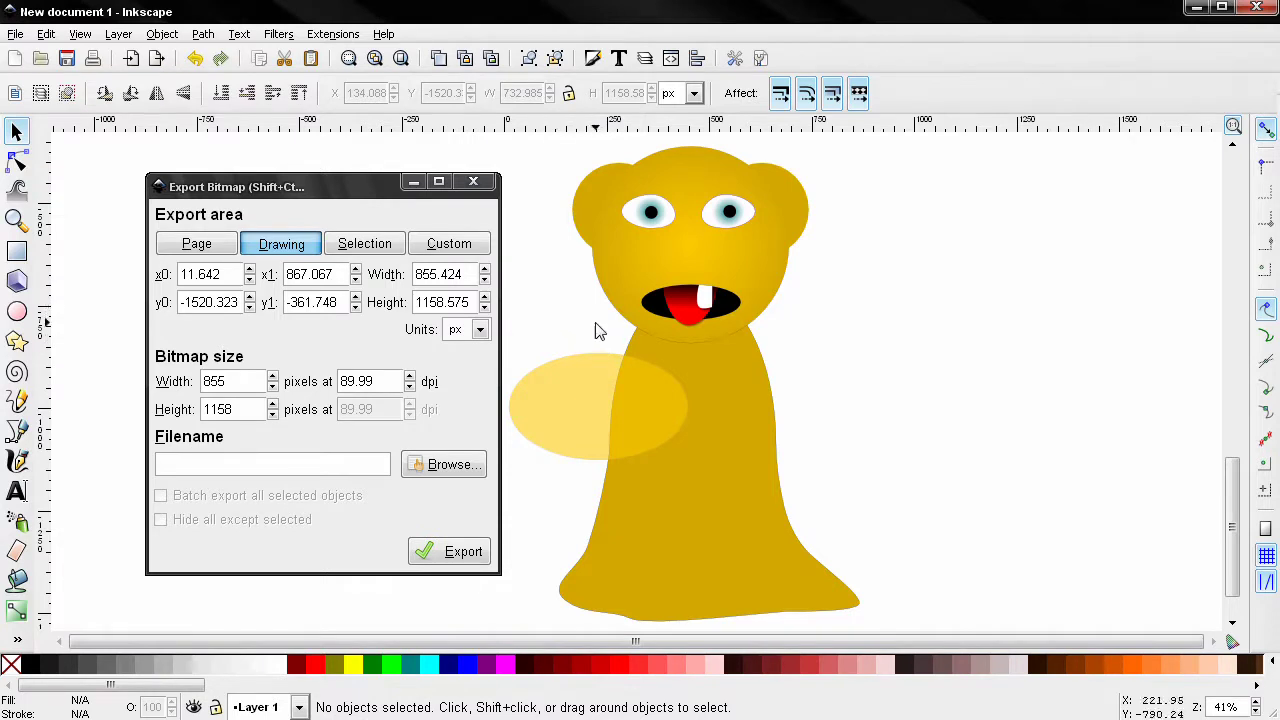
{"action": "left_click", "coordinate": [697, 412]}
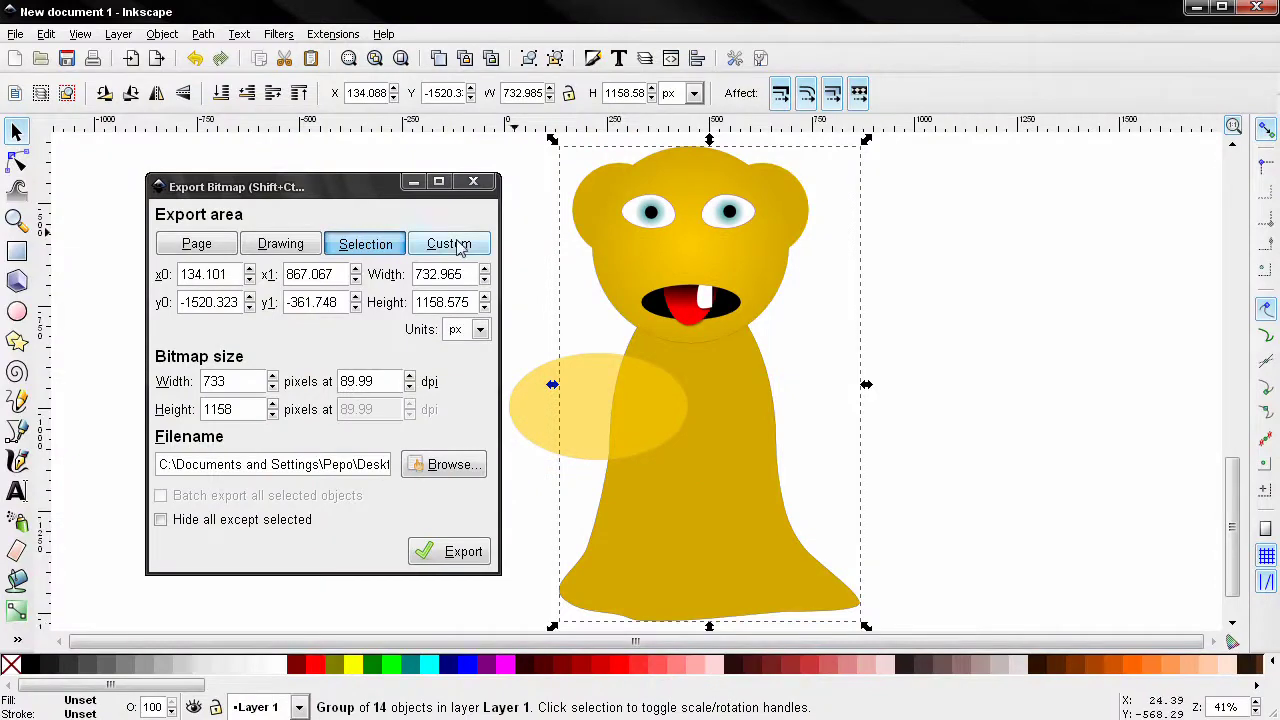
Drag the creature right, clear of the ellipse, leaving the export area on Selection.
{"action": "left_click", "coordinate": [459, 247]}
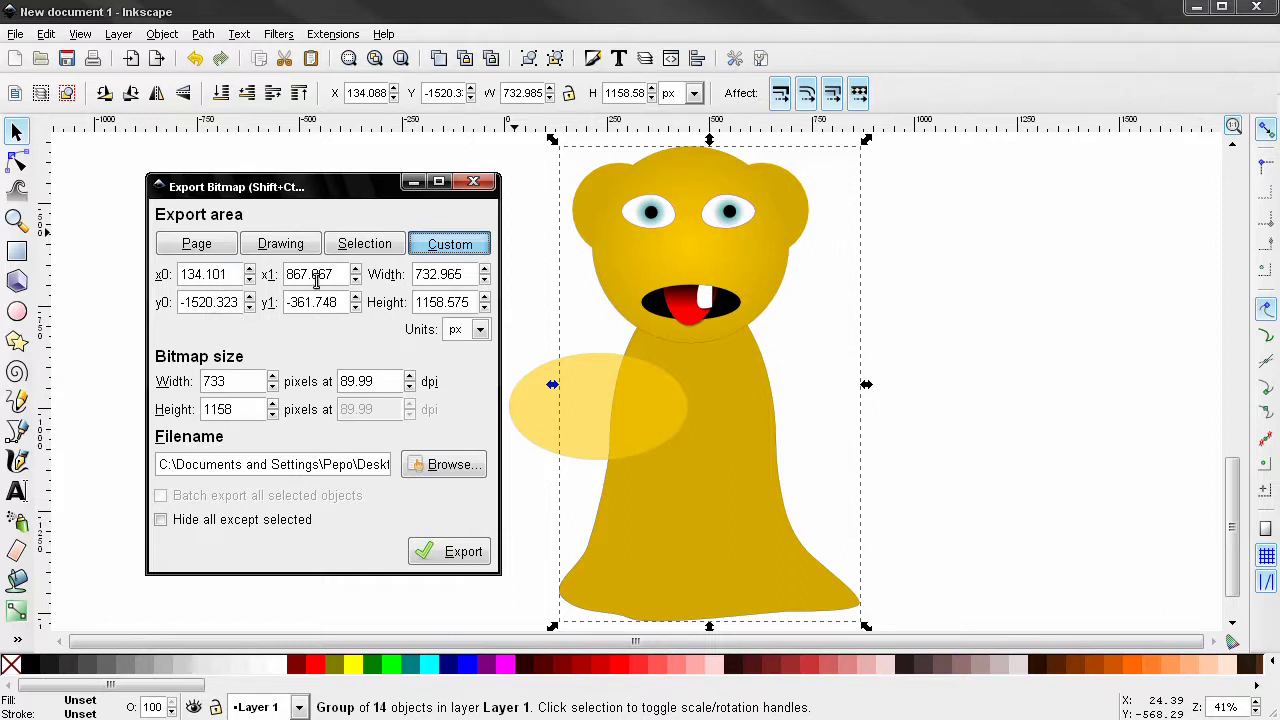
{"action": "left_click", "coordinate": [345, 252]}
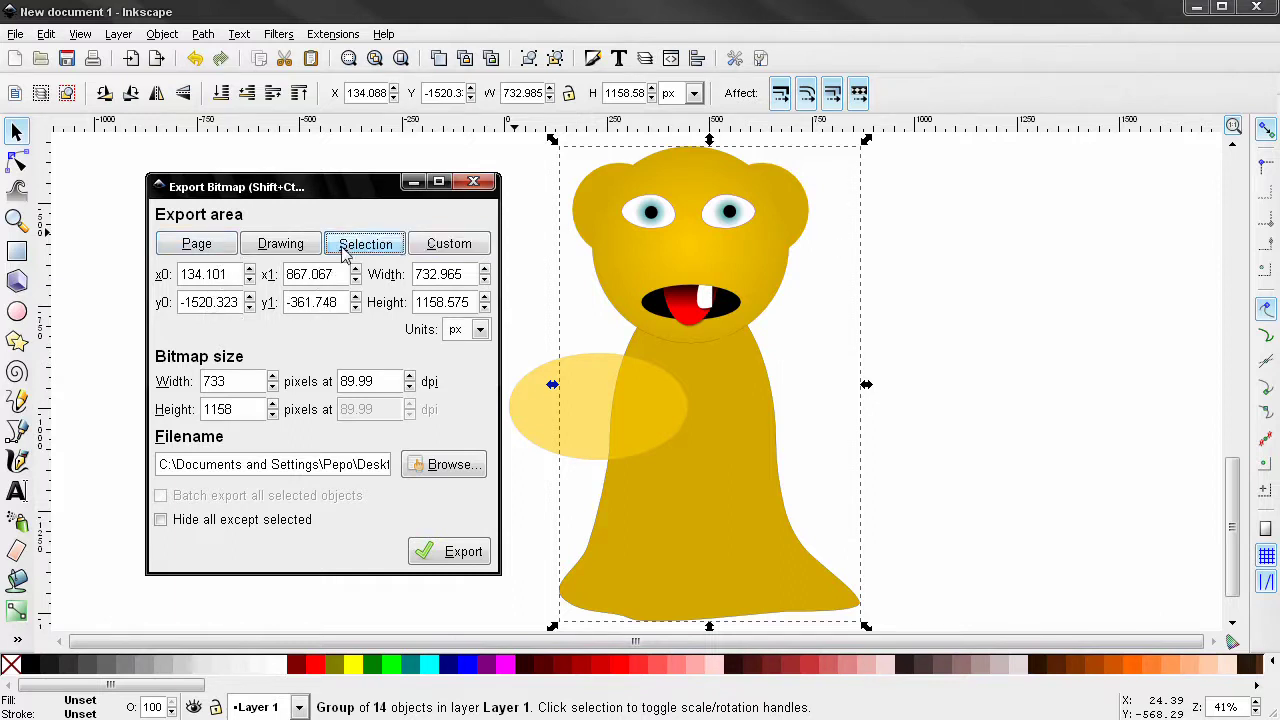
{"action": "left_click_drag", "start_coordinate": [729, 288], "coordinate": [845, 295]}
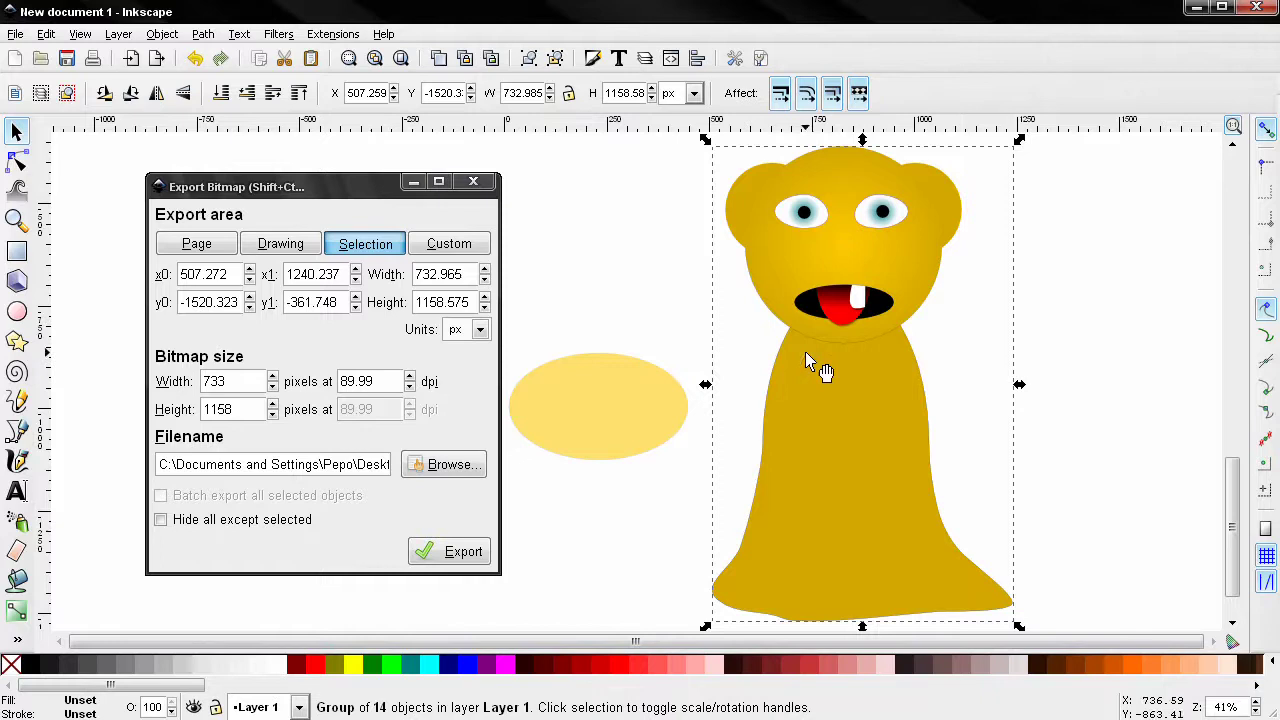
{"action": "mouse_move", "coordinate": [873, 418]}
{"action": "left_mouse_down"}
{"action": "mouse_move", "coordinate": [911, 421]}
{"action": "mouse_move", "coordinate": [893, 418]}
{"action": "left_mouse_up"}
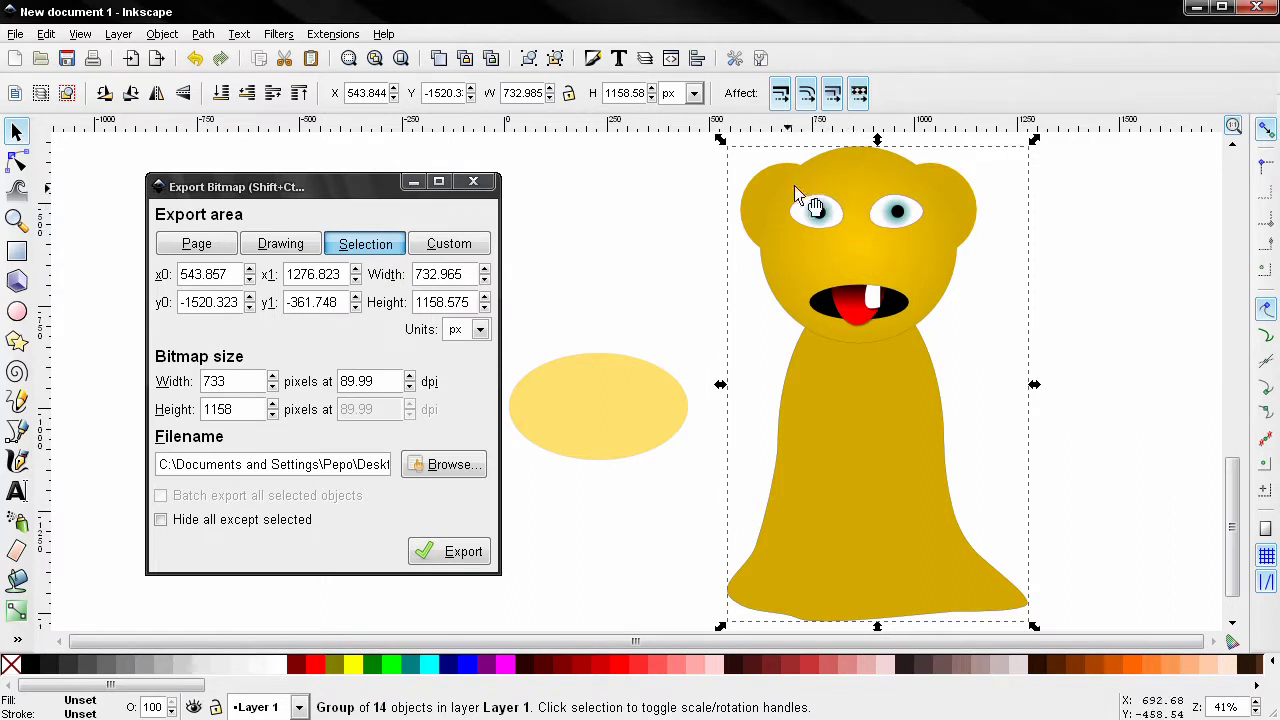
{"action": "left_click", "coordinate": [433, 246]}
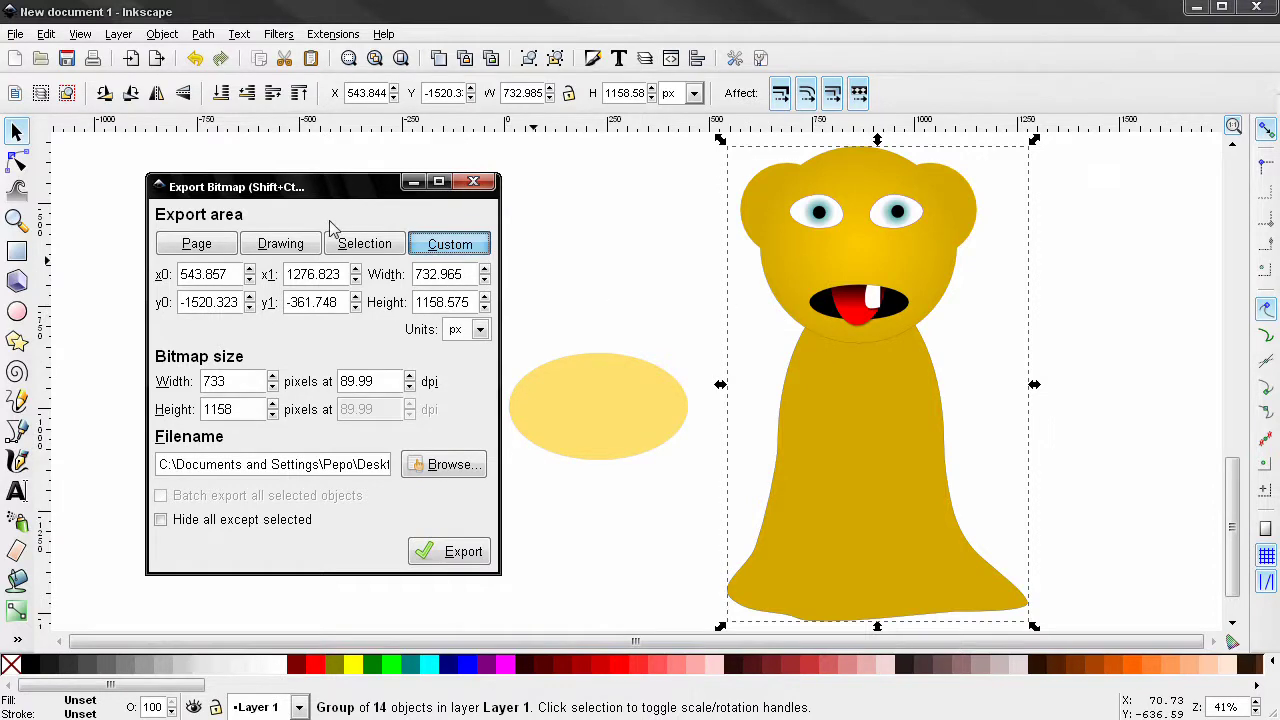
{"action": "left_click", "coordinate": [366, 244]}
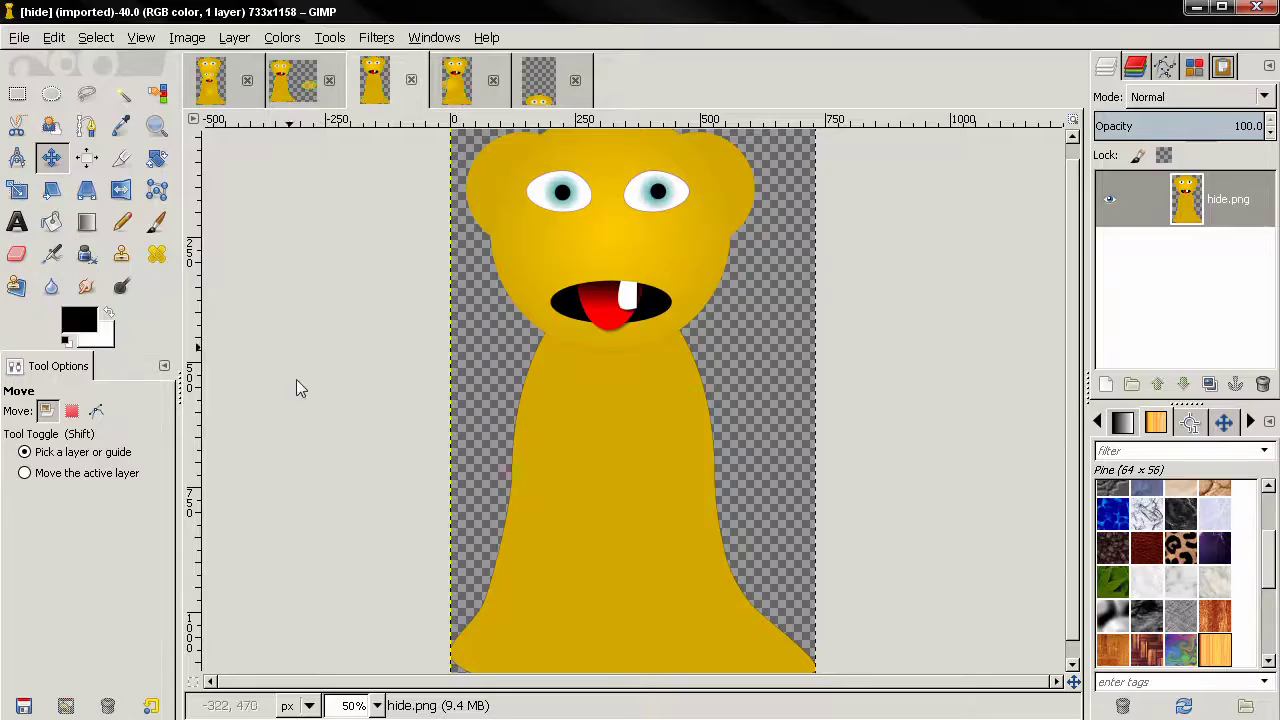
Switch GIMP to the two-layer big export image tab.
{"action": "left_click", "coordinate": [206, 84]}
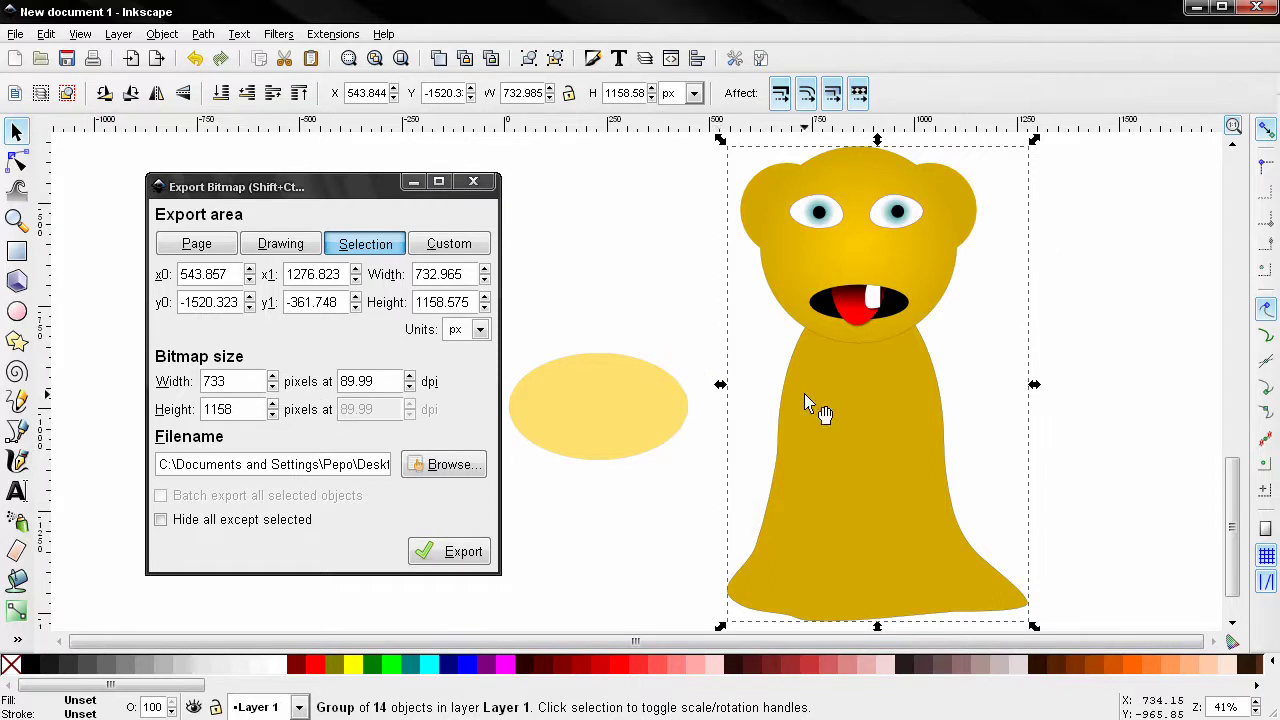
Rename the export file to 1.png on the Desktop.
{"action": "key", "text": "alt"}
{"action": "double_click", "coordinate": [382, 466]}
{"action": "key", "text": "BackSpace"}
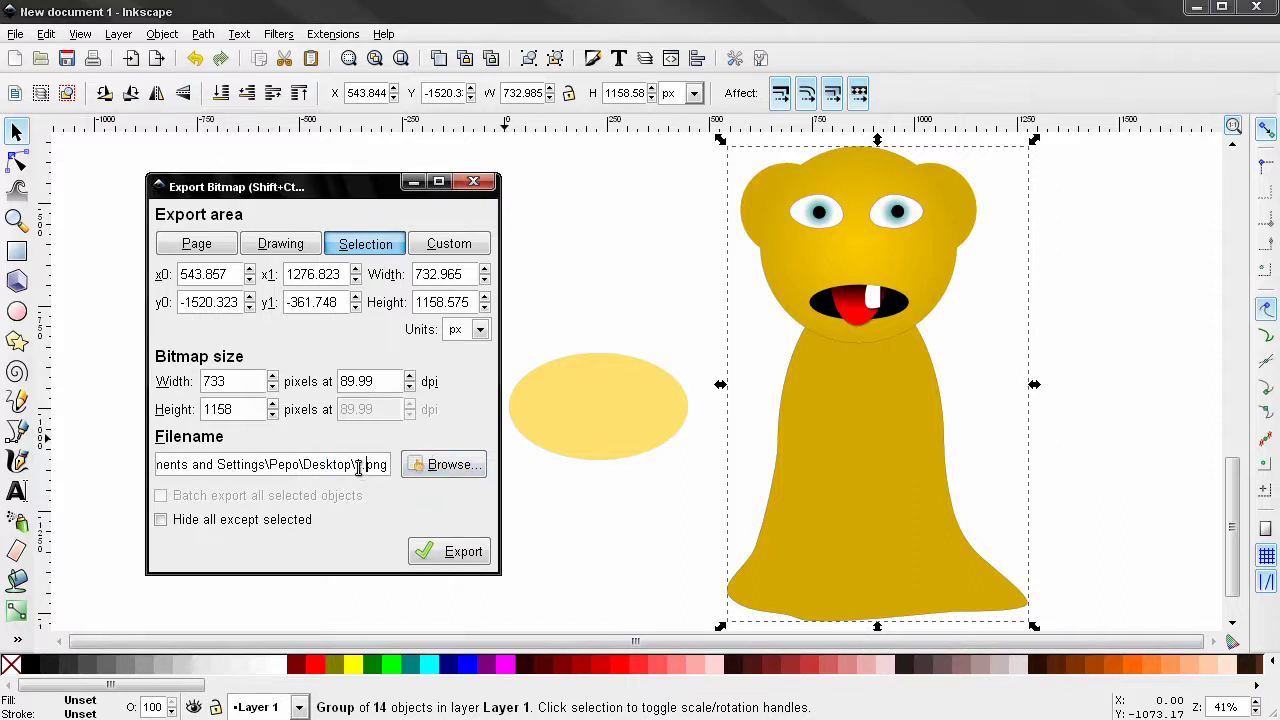
{"action": "type", "text": "1"}
{"action": "left_click", "coordinate": [360, 472]}
Cycle the export area through Drawing and Page back to Selection, and move the dialog aside.
{"action": "left_click", "coordinate": [275, 244]}
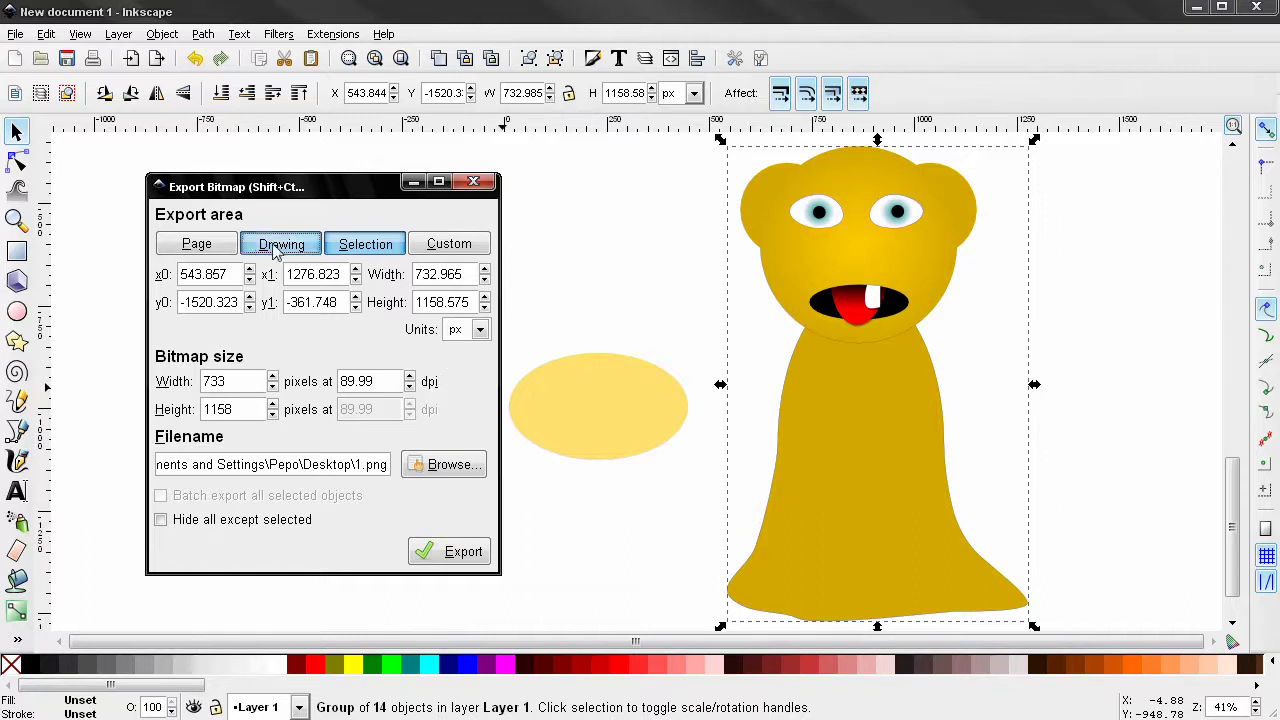
{"action": "left_click", "coordinate": [215, 246]}
{"action": "left_click", "coordinate": [363, 250]}
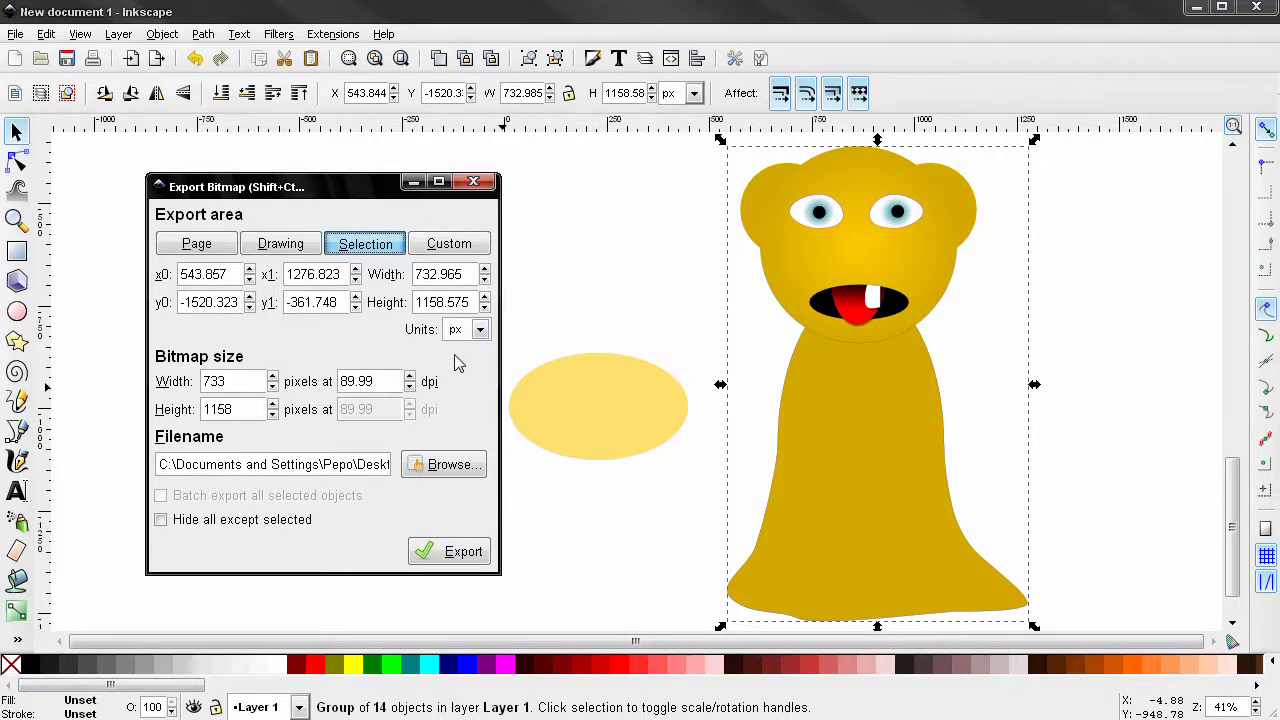
{"action": "left_click_drag", "start_coordinate": [347, 204], "coordinate": [365, 196]}
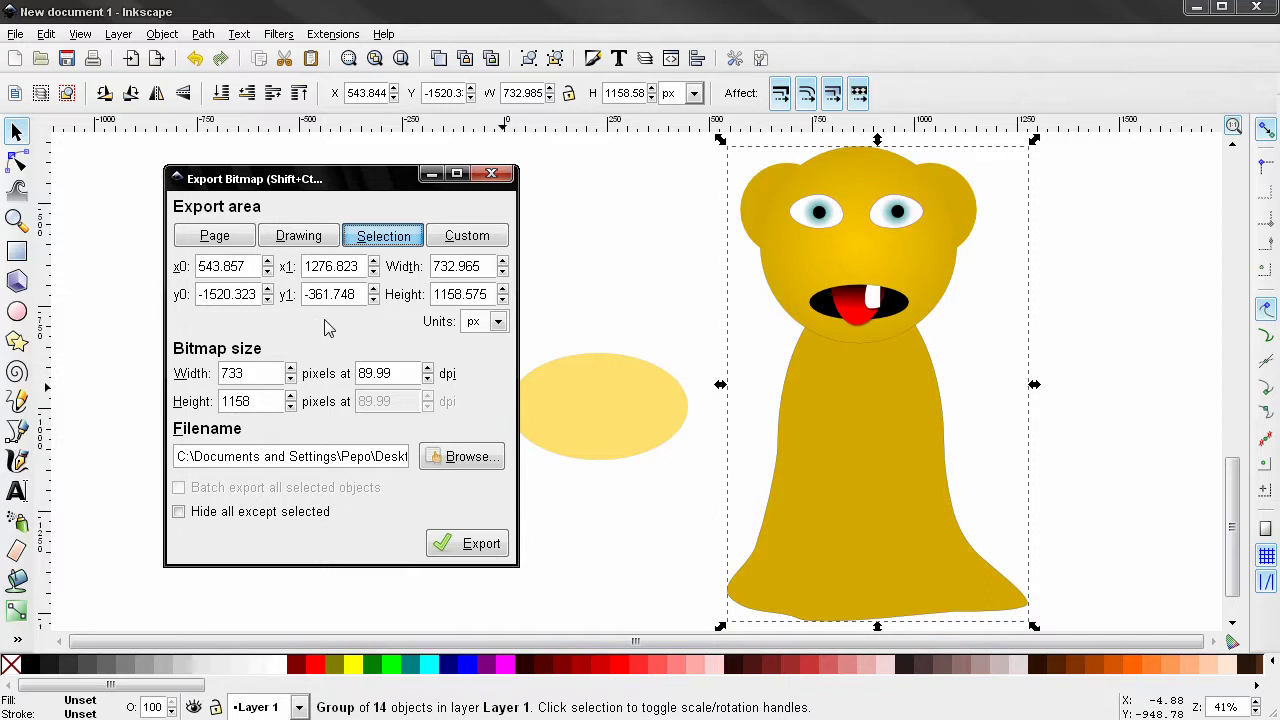